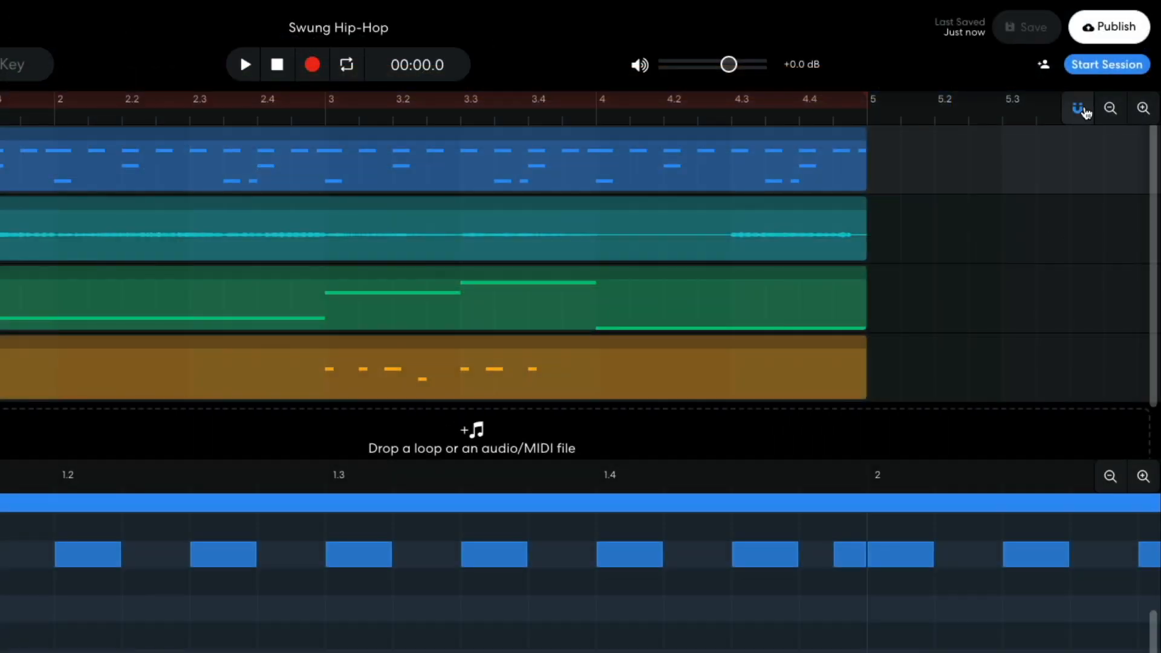
pyautogui.click(1079, 109)
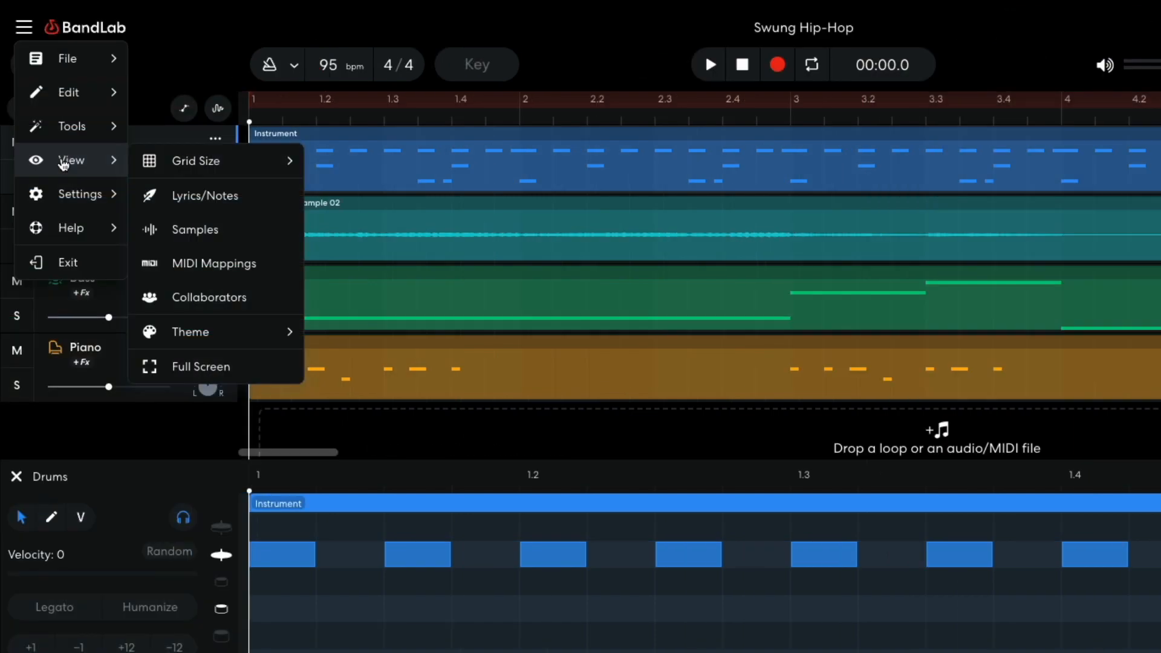
pyautogui.moveTo(205, 163)
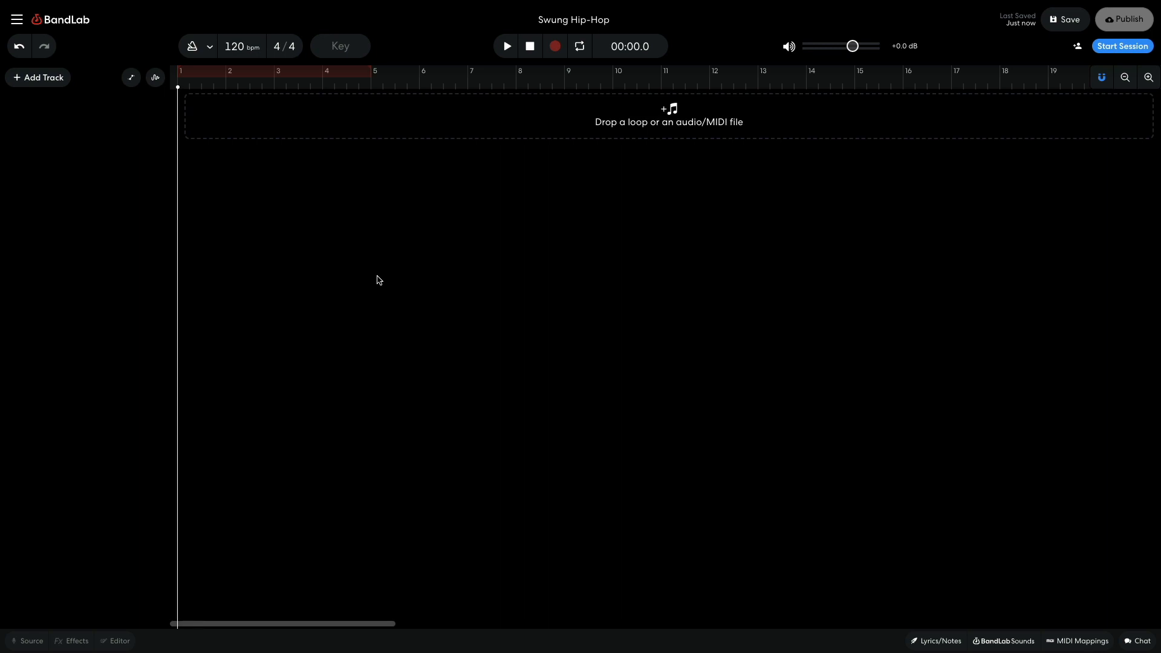
# Set the project tempo to 95 bpm and add a virtual instruments track.
pyautogui.click(238, 50)
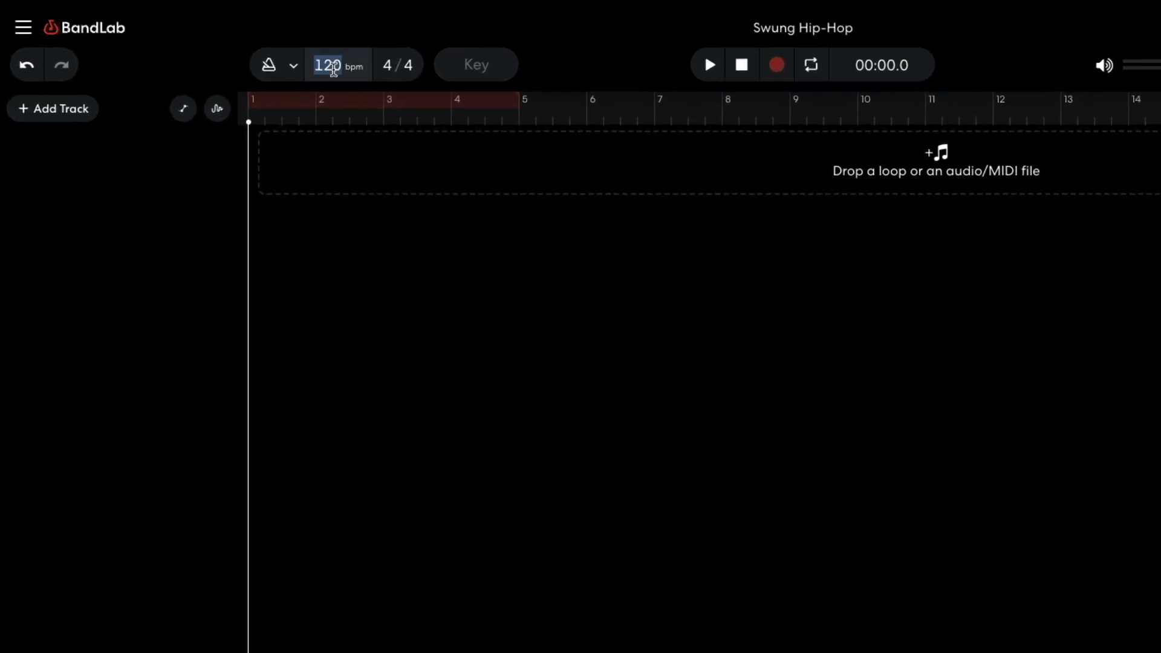
pyautogui.write('95')
pyautogui.click(67, 115)
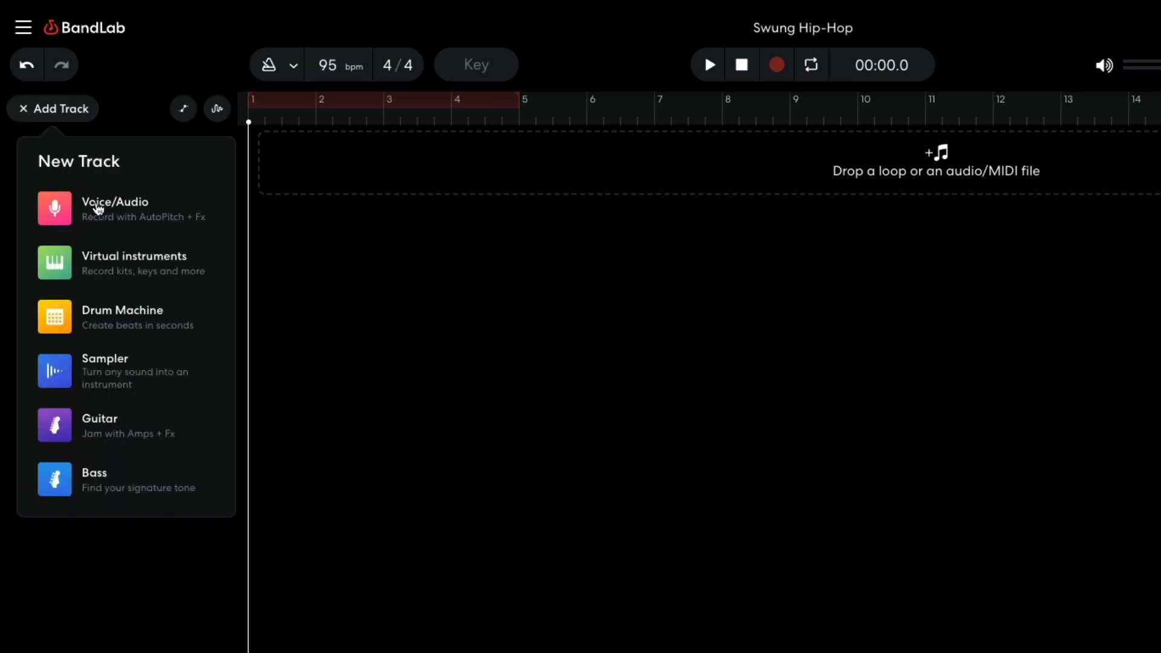
pyautogui.click(115, 260)
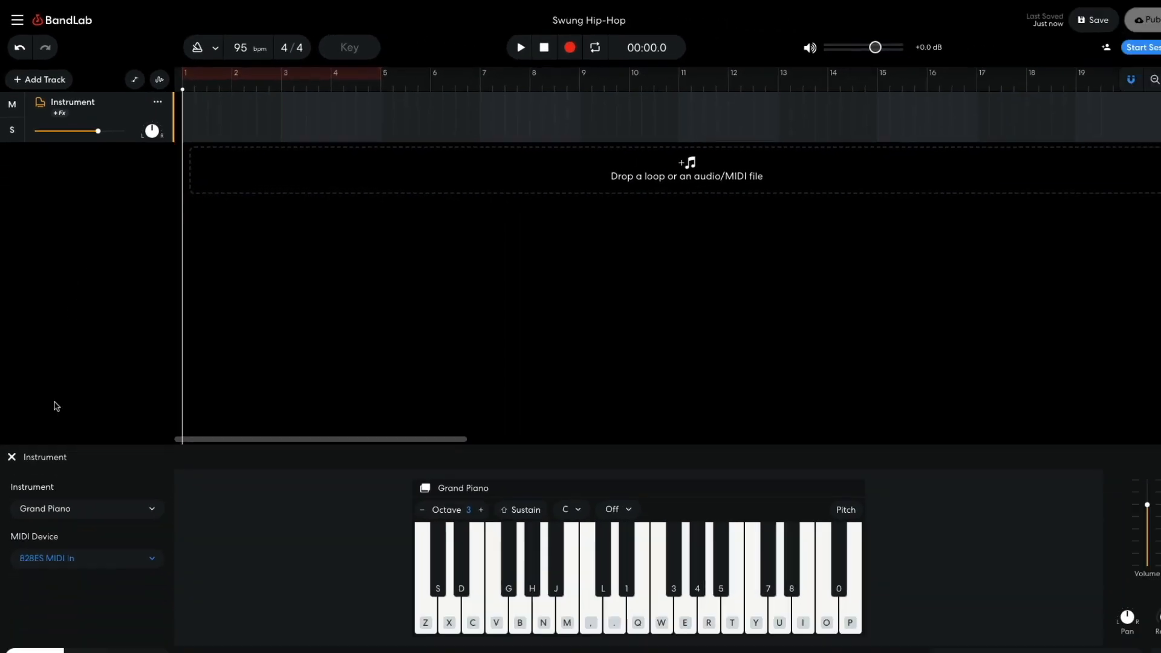
# Assign the Boom Bap Classic drum pad kit to the new instrument track.
pyautogui.click(54, 509)
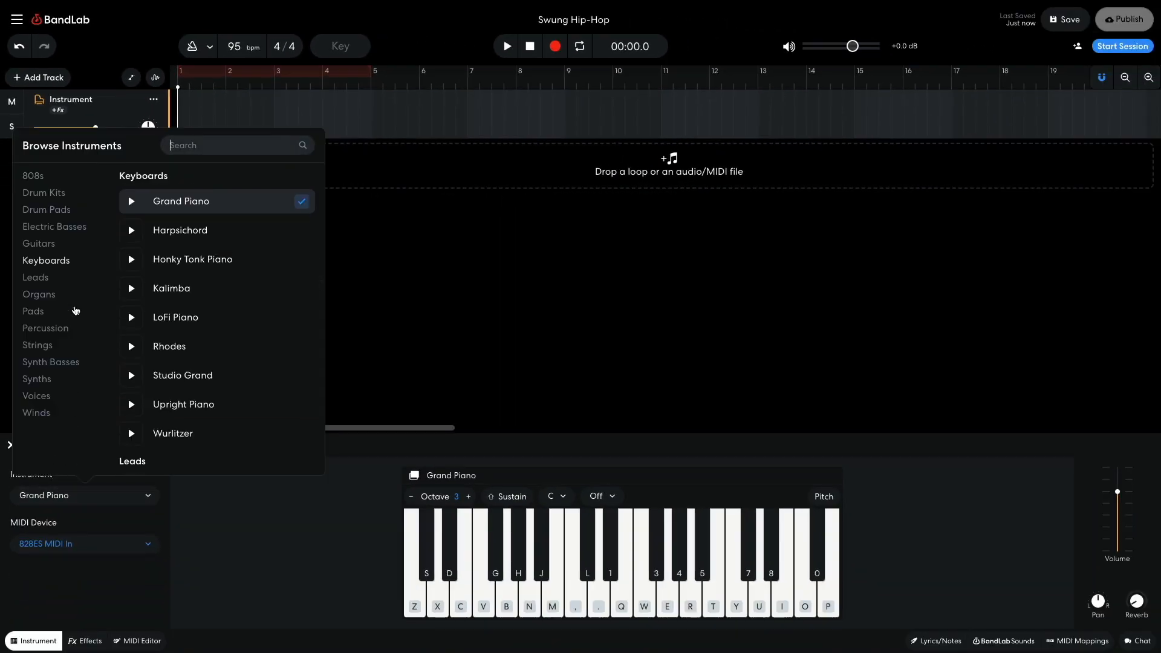
pyautogui.click(76, 210)
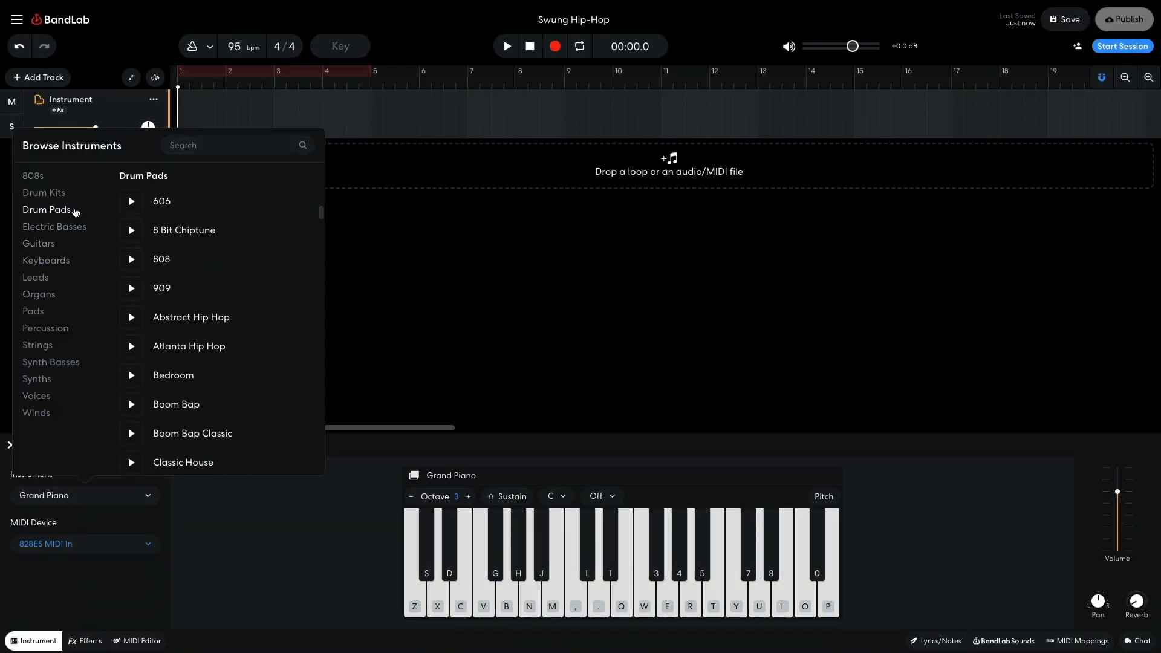
pyautogui.click(205, 437)
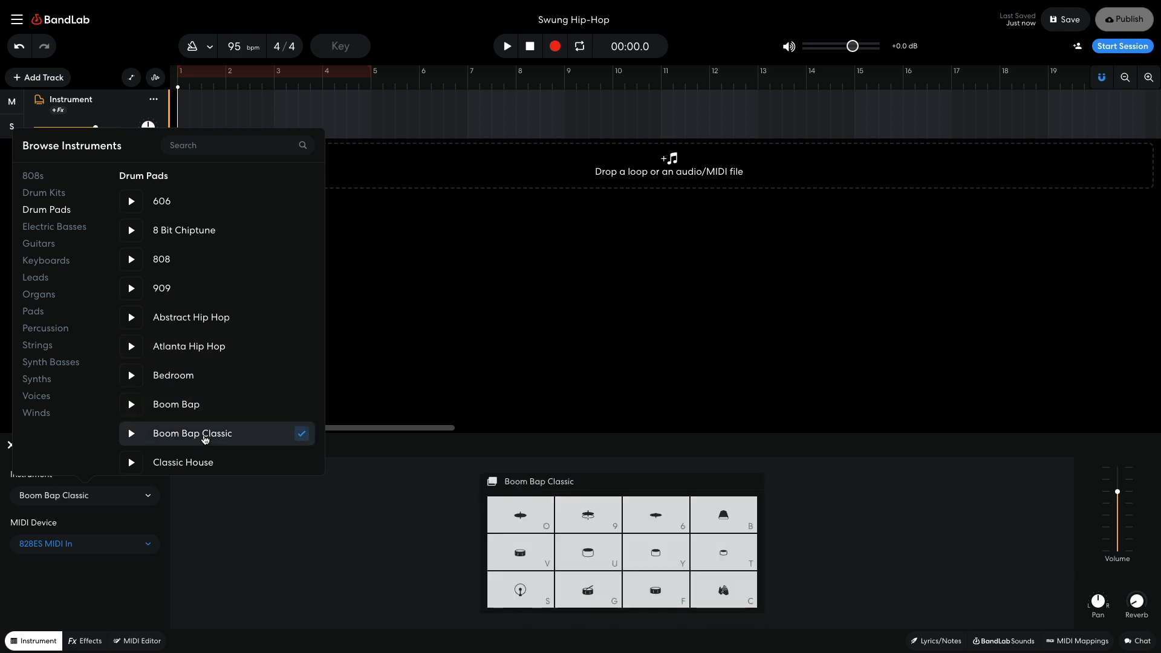
pyautogui.click(372, 349)
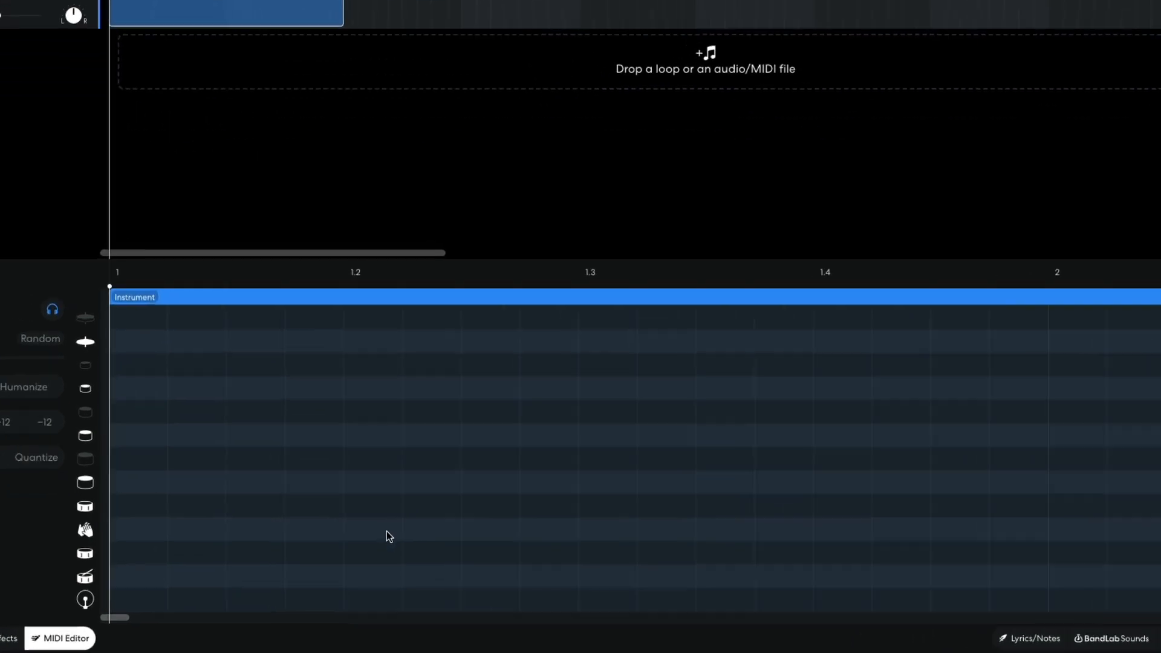
# Add clap notes on beats 1.2 and 1.4, and kick notes on beat 1 and halfway between 1.3 and 1.4.
pyautogui.click(394, 552)
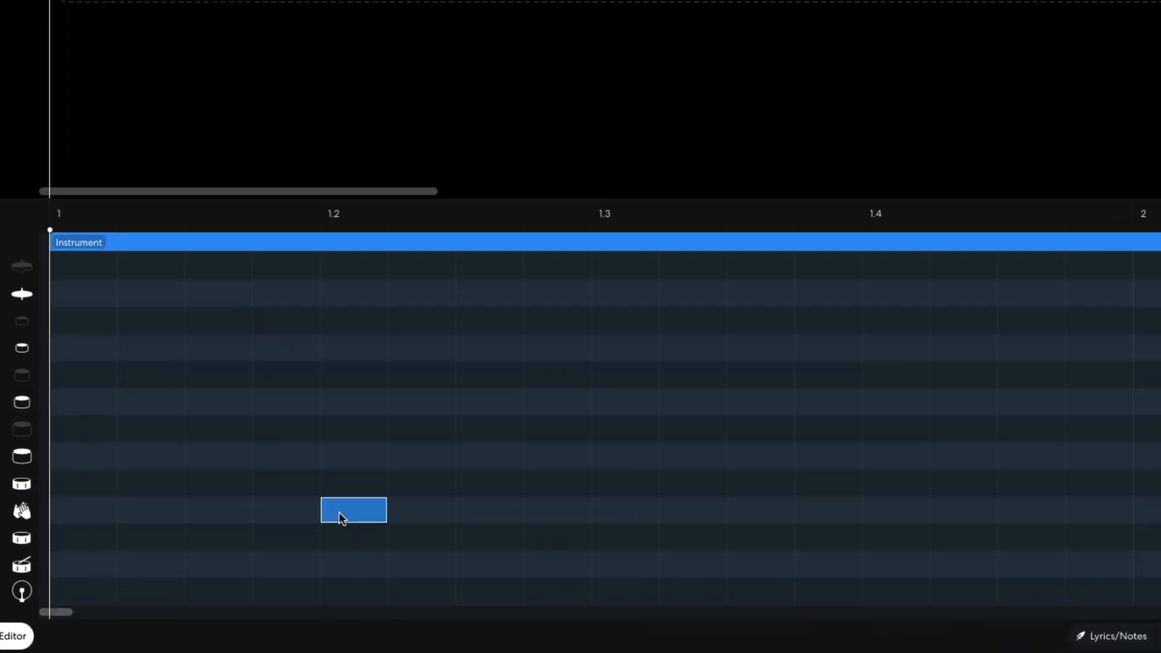
pyautogui.click(884, 509)
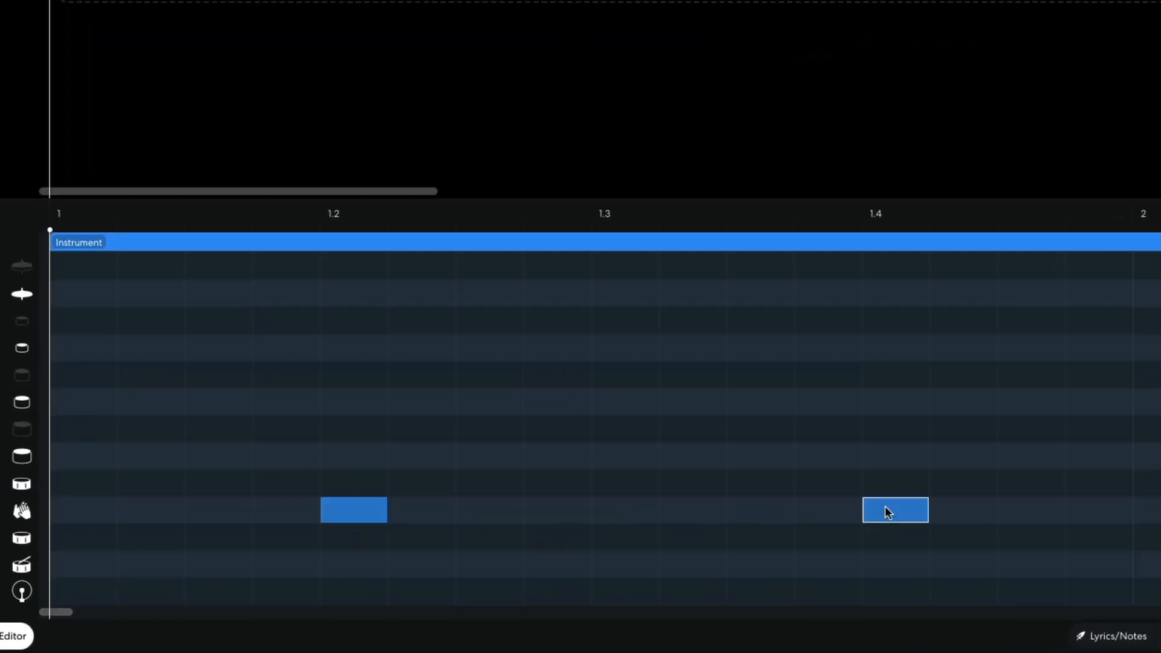
pyautogui.click(86, 591)
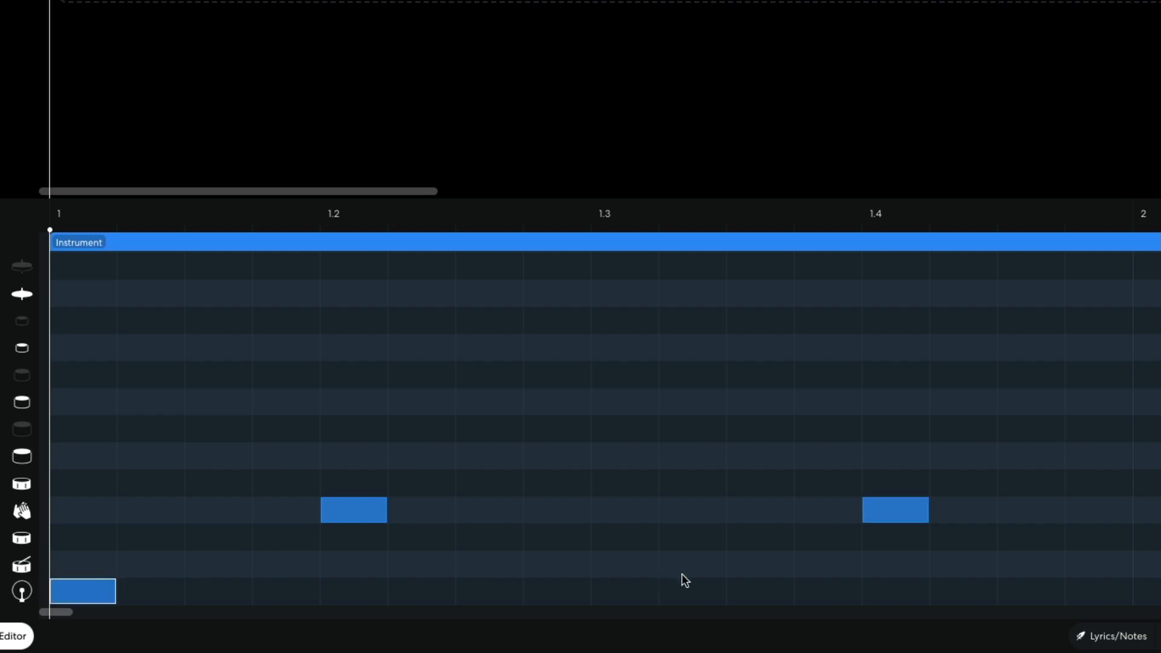
pyautogui.click(747, 590)
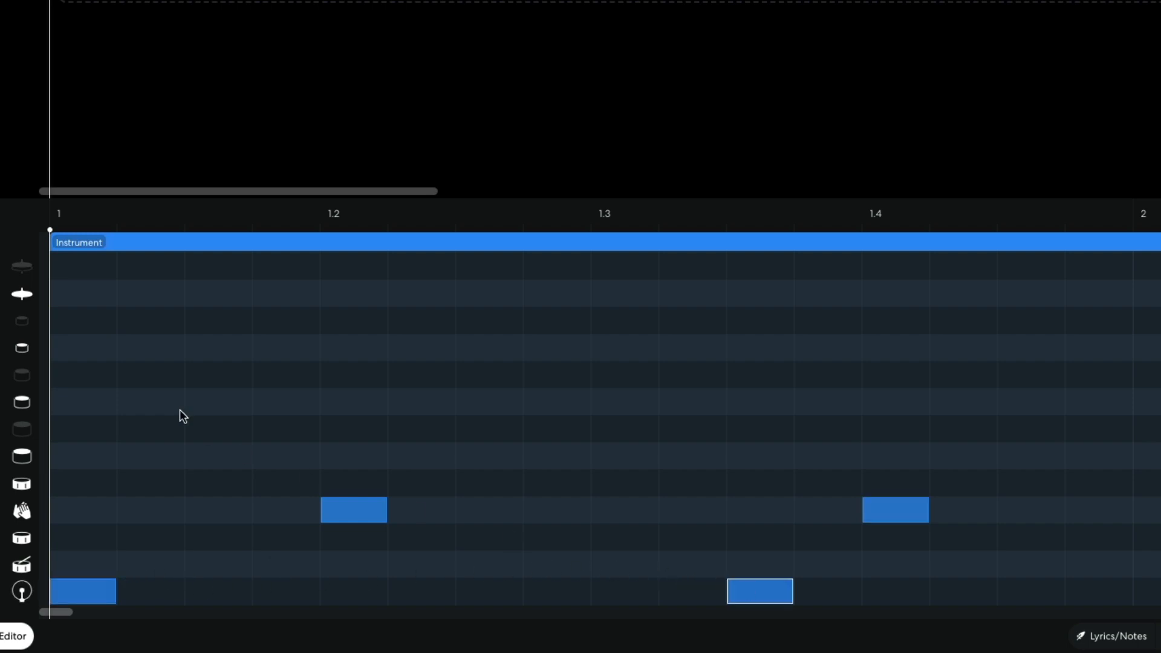
# Fill bar 1 of the hi-hat row with eight evenly spaced eighth-note hits and play back the pattern.
pyautogui.click(83, 295)
pyautogui.click(224, 295)
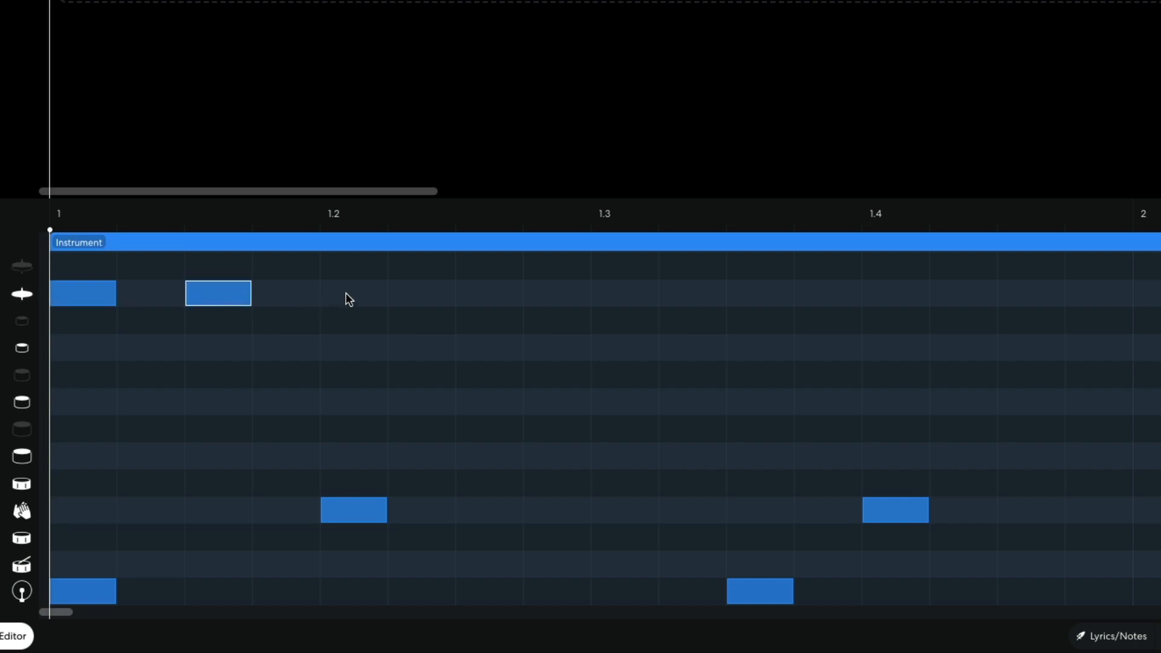
pyautogui.click(349, 295)
pyautogui.click(496, 298)
pyautogui.click(623, 298)
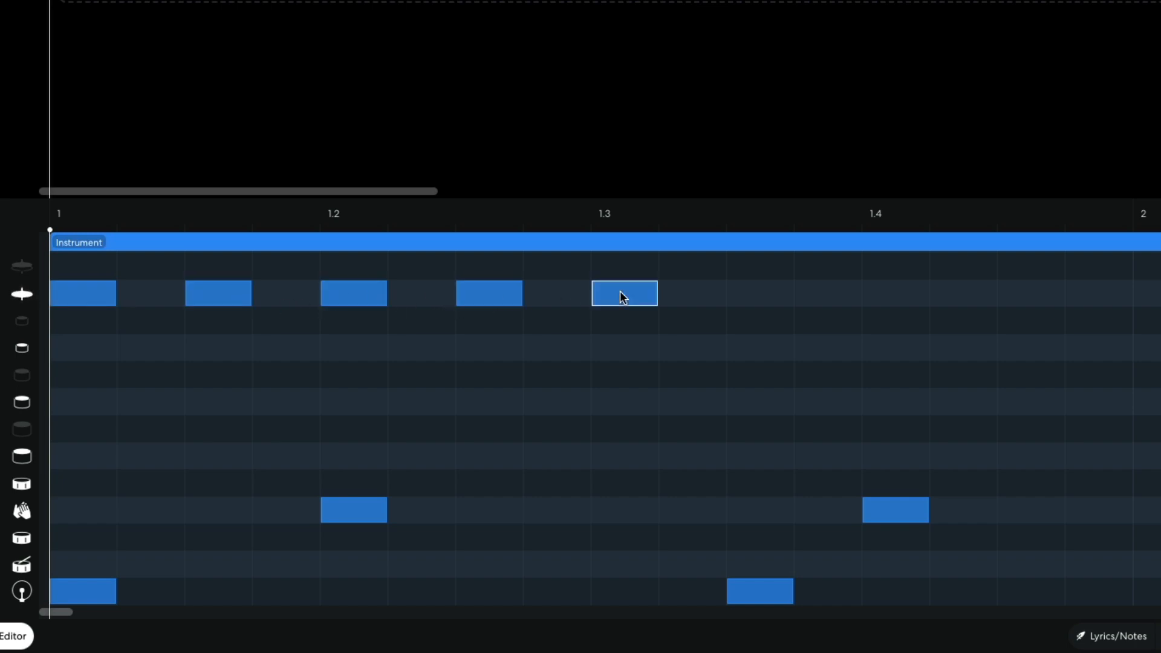
pyautogui.click(760, 300)
pyautogui.click(889, 295)
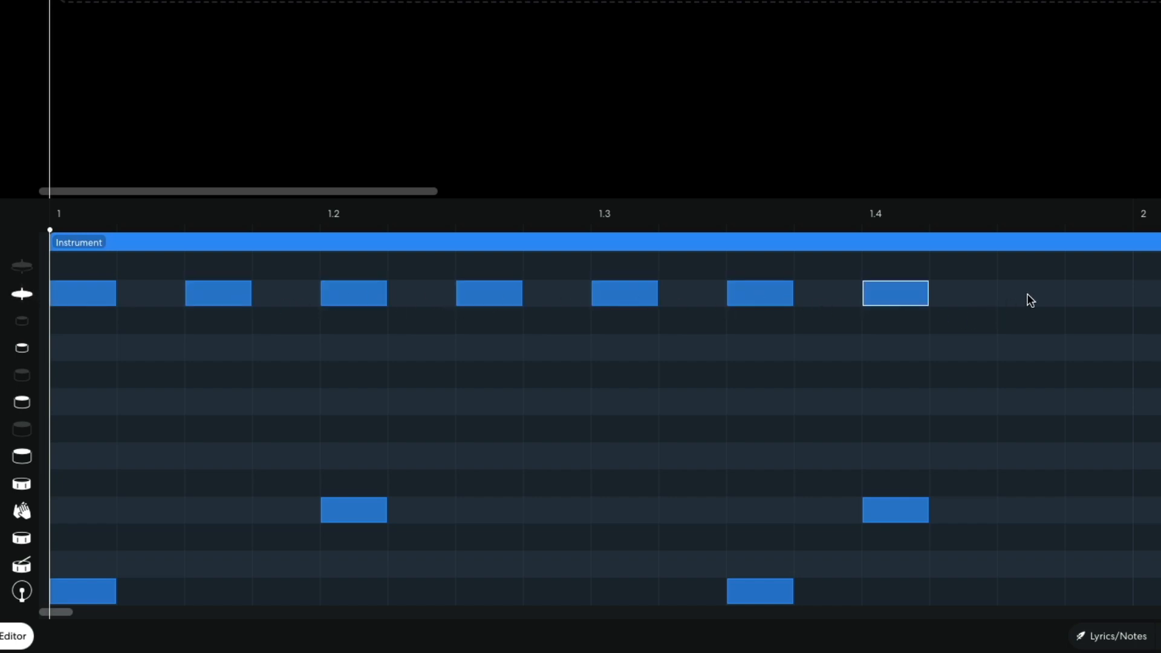
pyautogui.click(1027, 296)
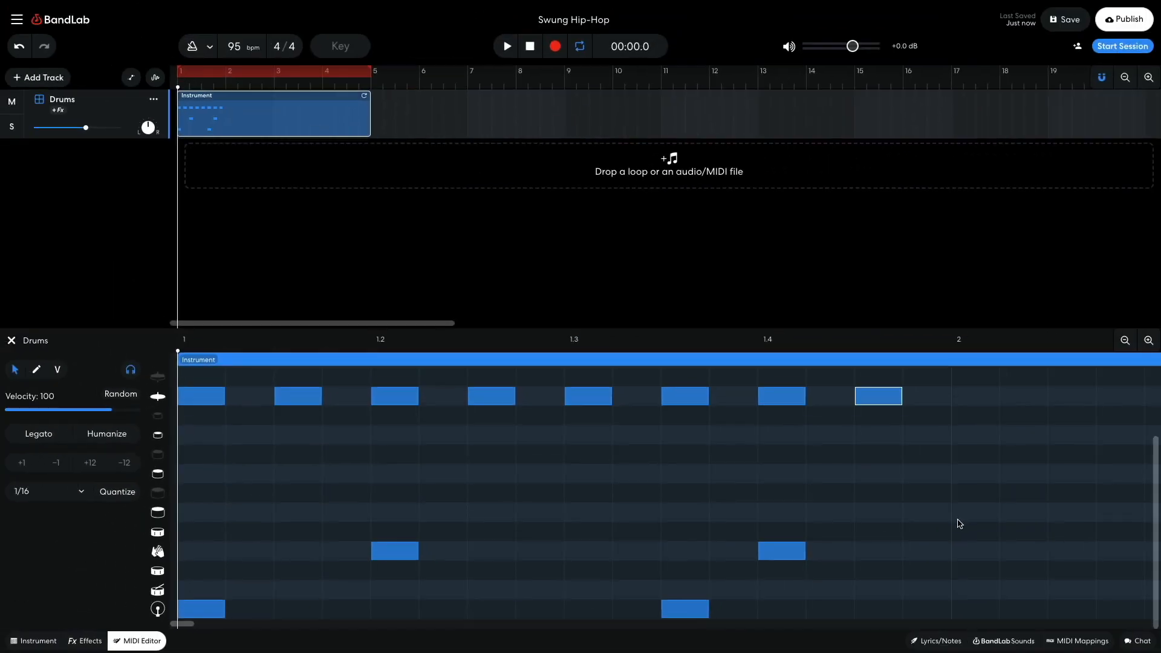
pyautogui.press('space')
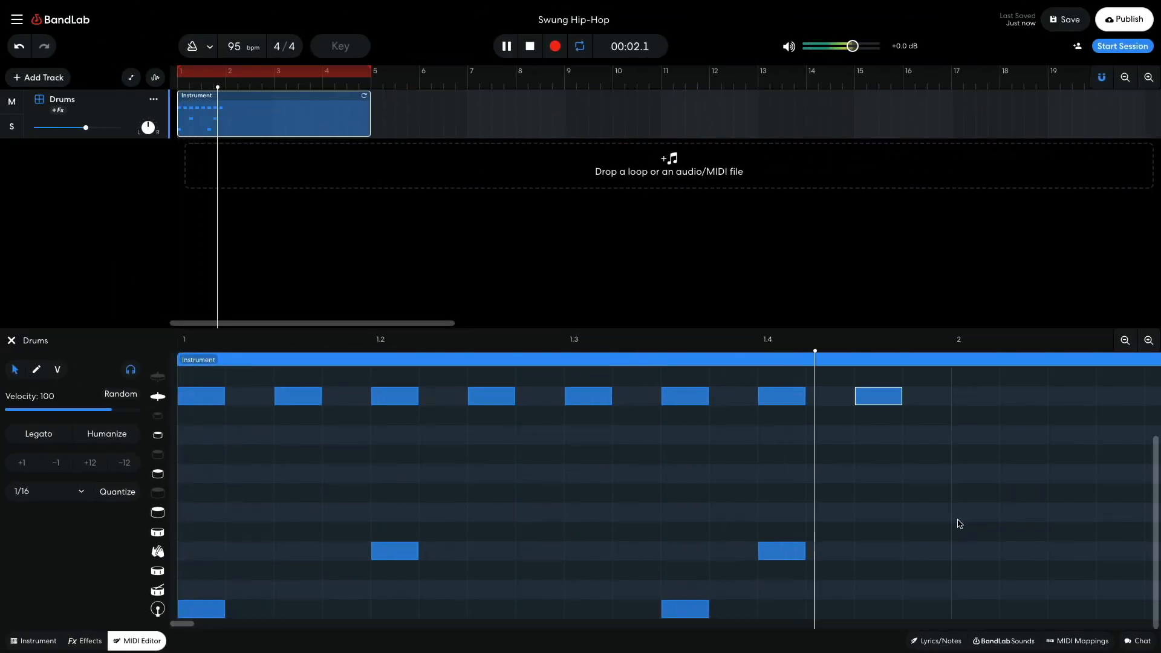
pyautogui.press('space')
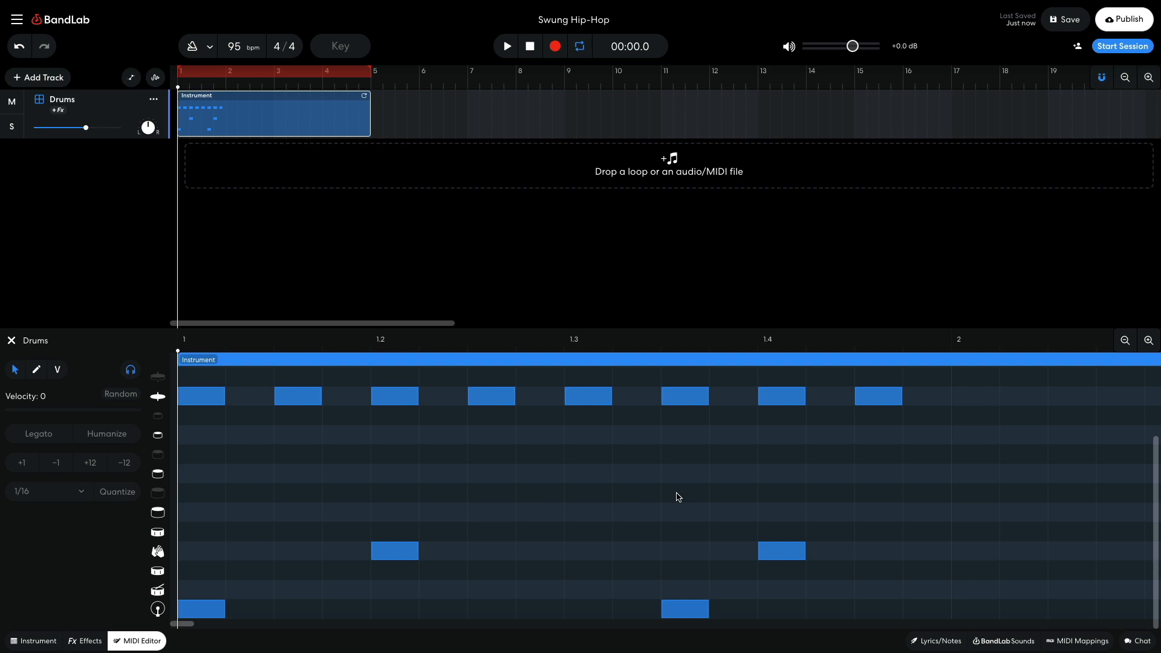
# Turn off grid snapping, add a short off-grid kick just before beat 1.4, and listen to the groove.
pyautogui.click(1100, 79)
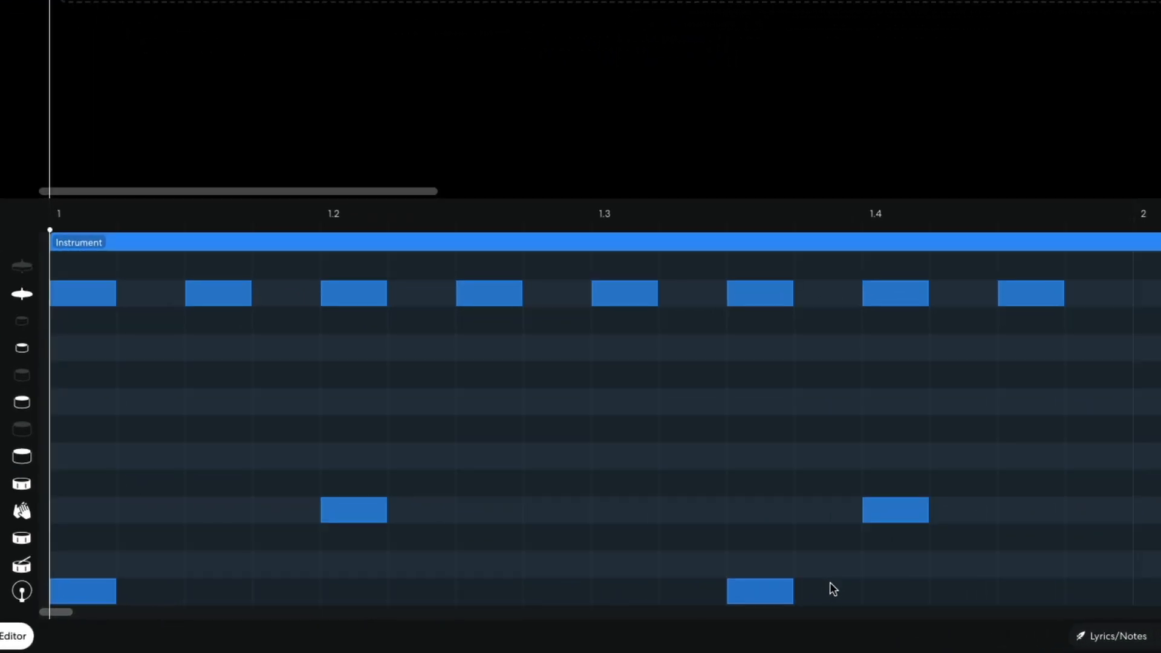
pyautogui.click(735, 607)
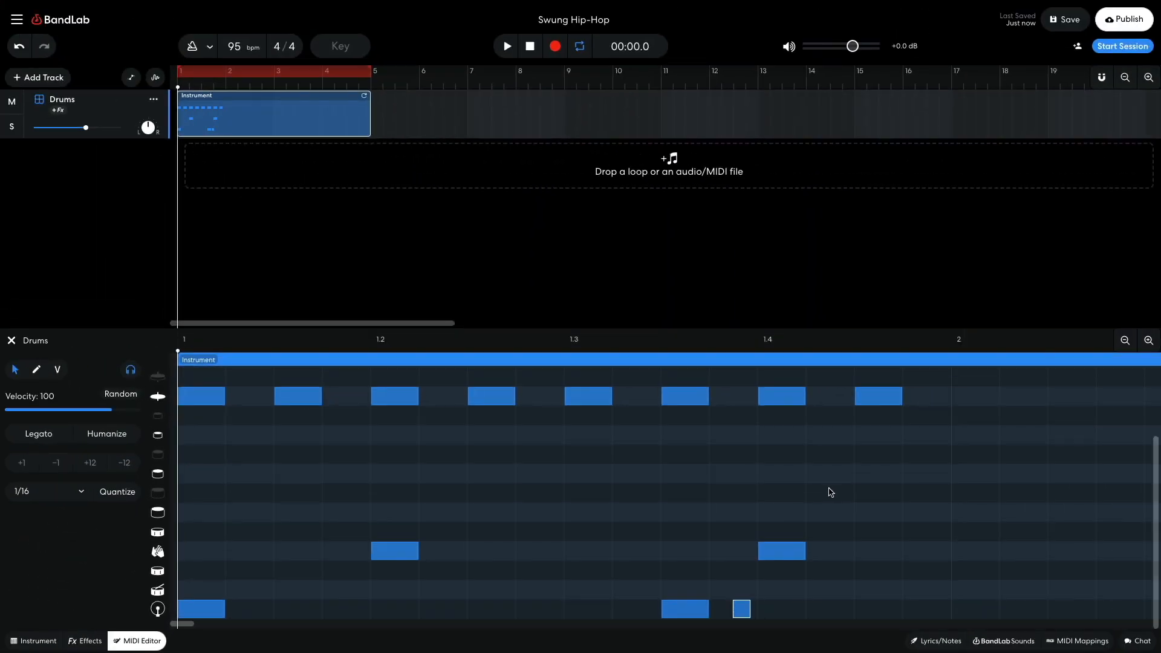
pyautogui.press('space')
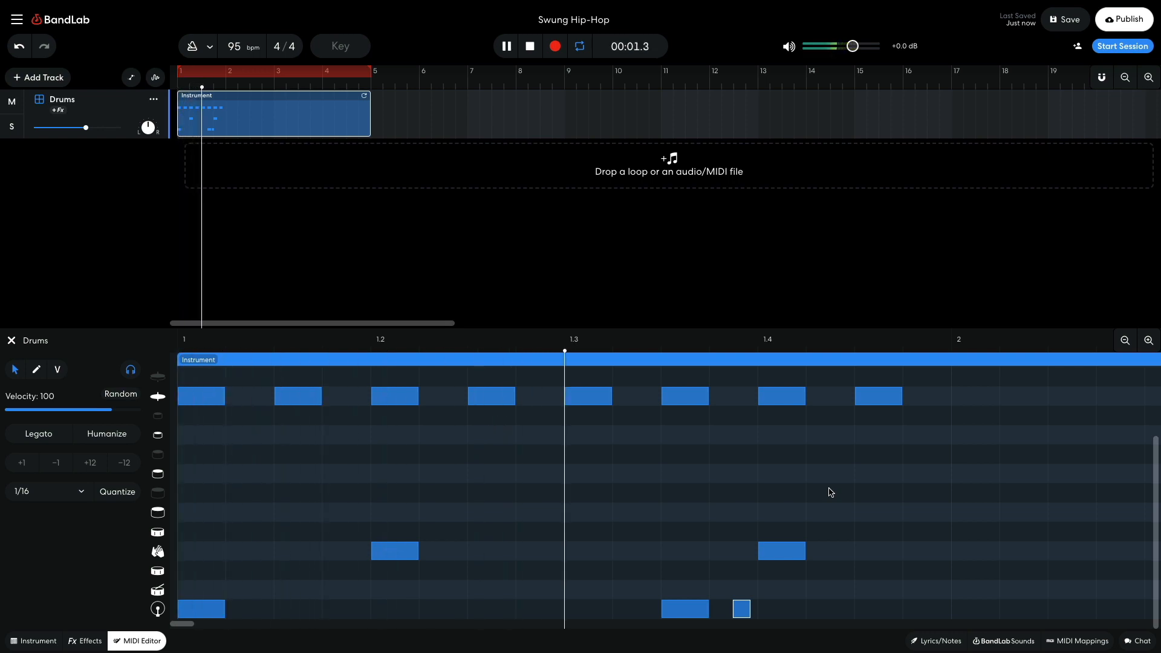
pyautogui.press('space')
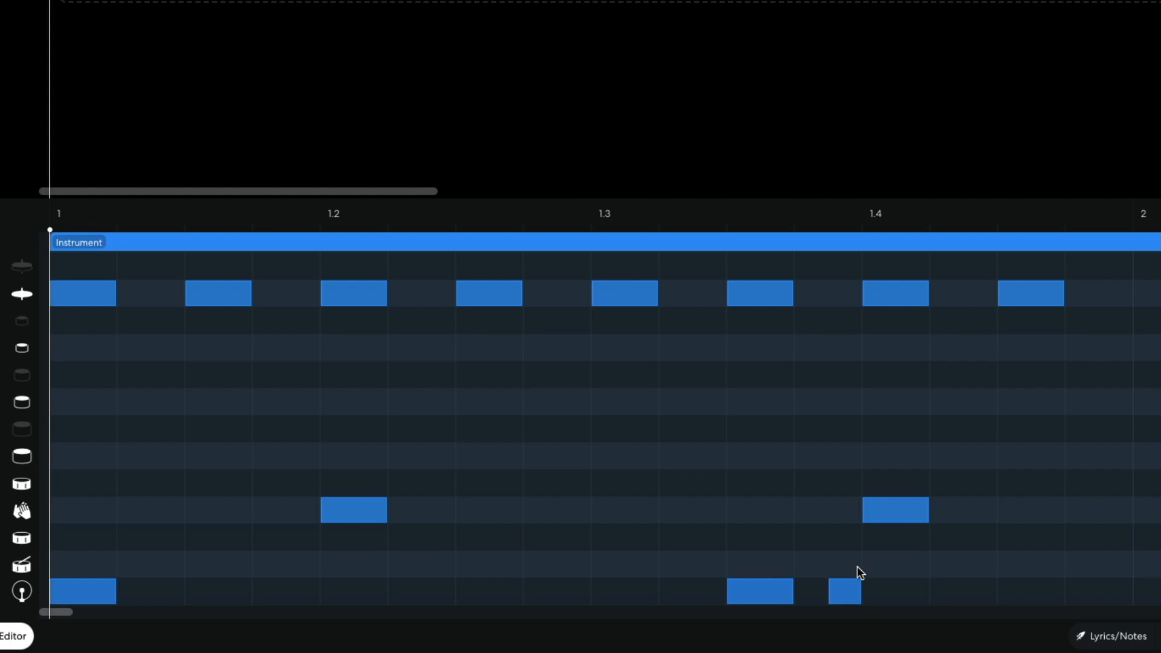
# Compare the short kick snapped to the preceding sixteenth-note grid line with its late, unsnapped position just before beat 1.4.
pyautogui.moveTo(847, 591); pyautogui.dragTo(821, 591)
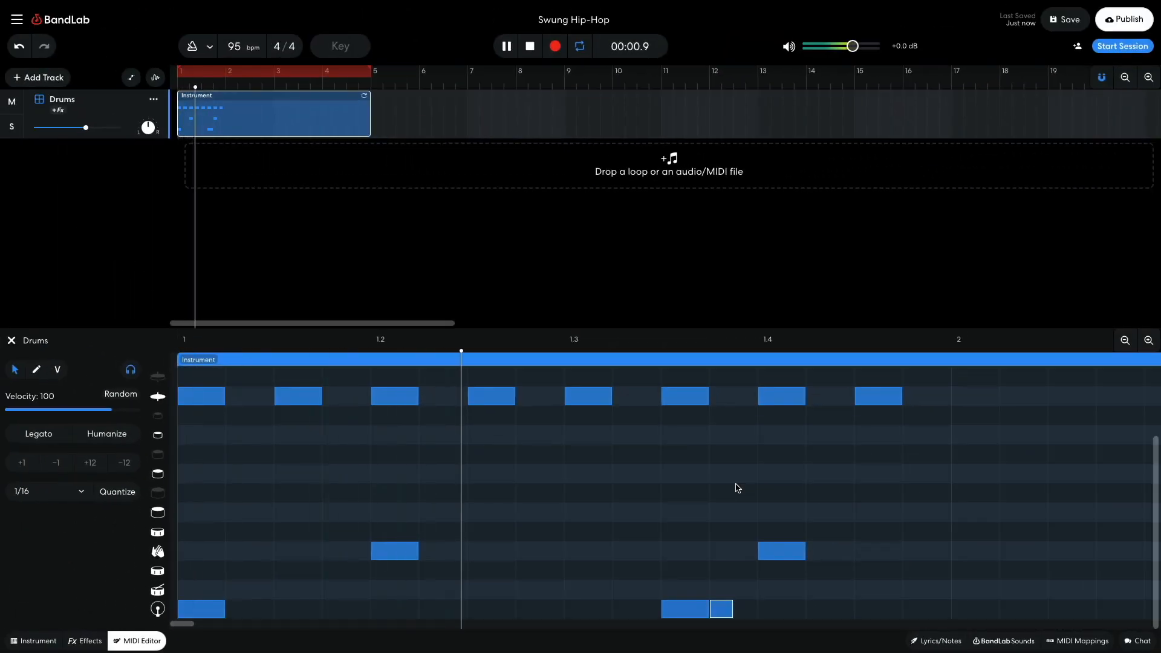
pyautogui.press('space')
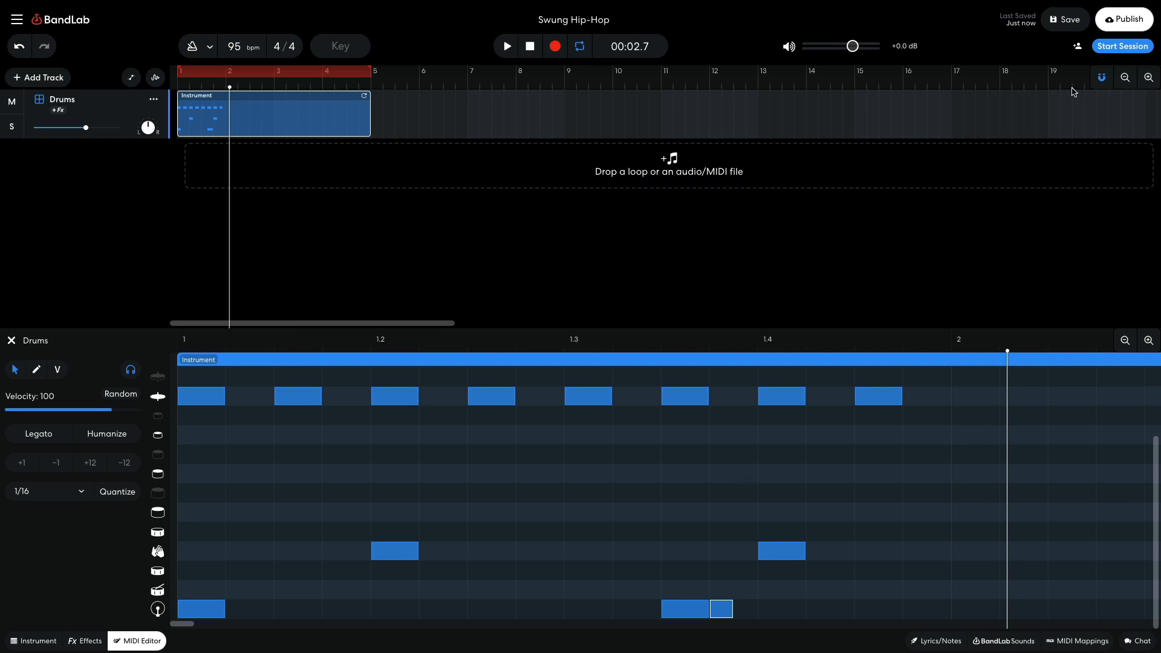
pyautogui.click(1101, 78)
pyautogui.moveTo(723, 606); pyautogui.dragTo(745, 607)
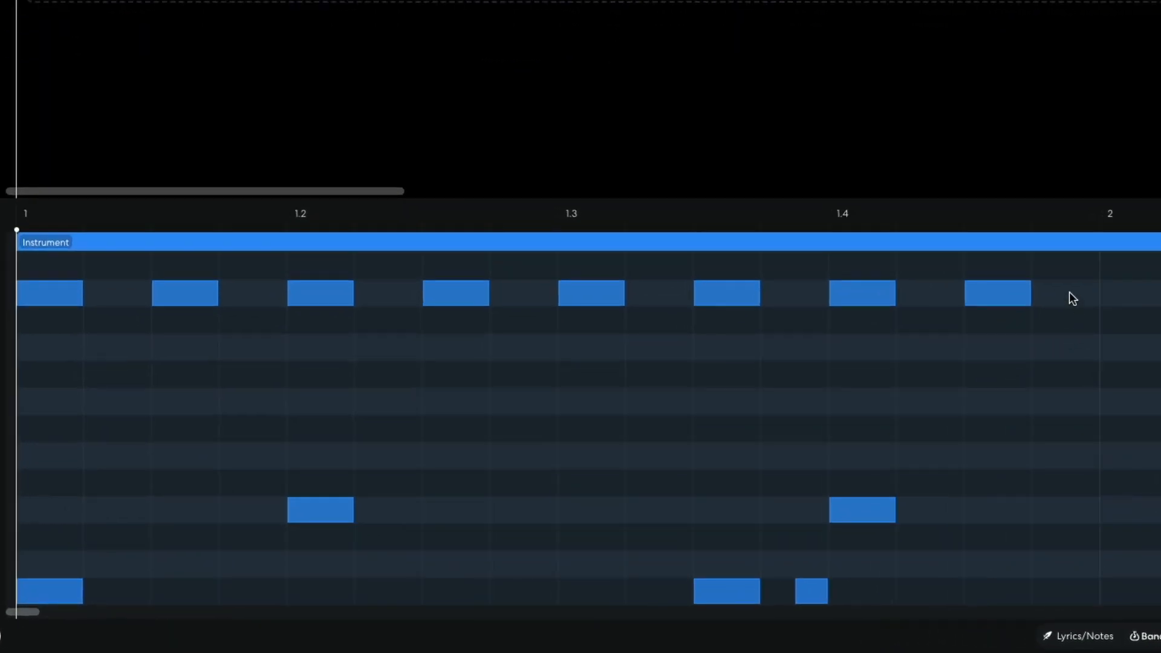
# Add a short off-grid hi-hat note just before bar 2 and play back the swung pattern.
pyautogui.click(1072, 295)
pyautogui.moveTo(1128, 293); pyautogui.dragTo(1090, 293)
pyautogui.press('space')
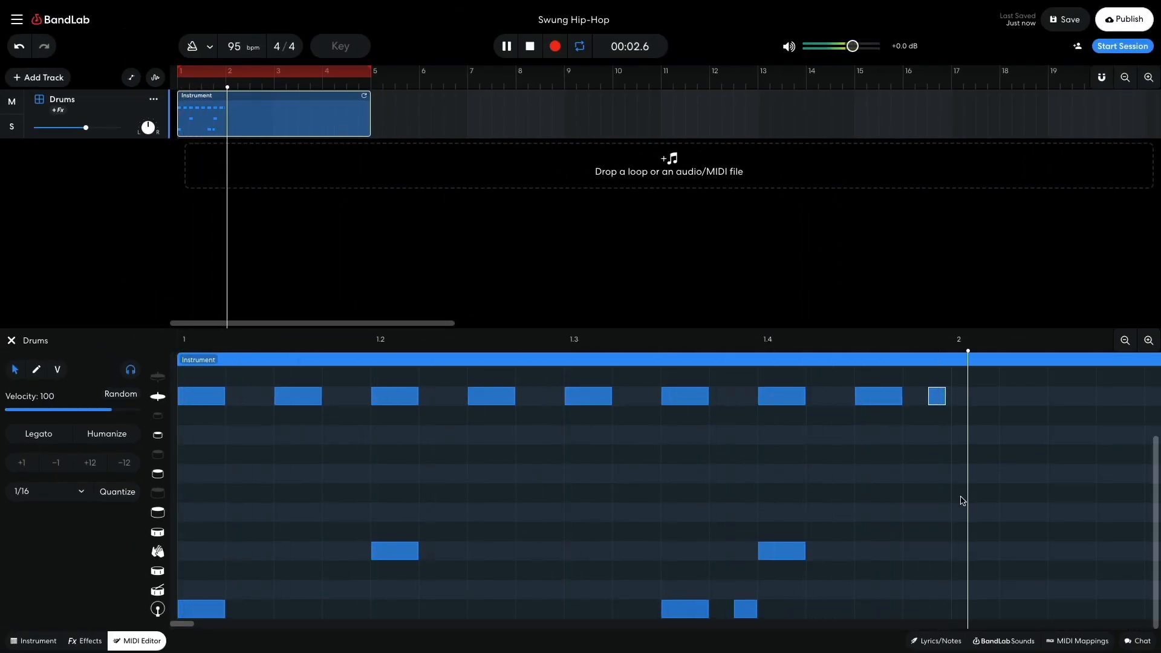
pyautogui.press('space')
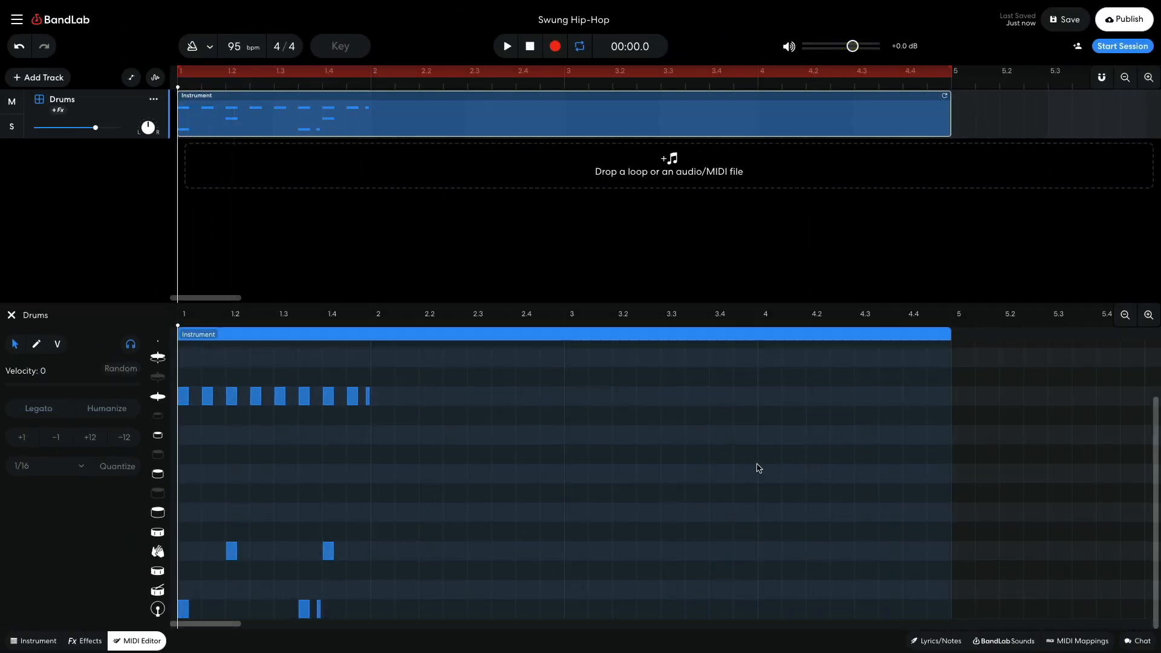
# Turn grid snapping back on, duplicate the bar 1 drum pattern across bars 2 to 4, and play it back.
pyautogui.click(1101, 77)
pyautogui.moveTo(455, 379); pyautogui.dragTo(764, 609)
pyautogui.press('space')
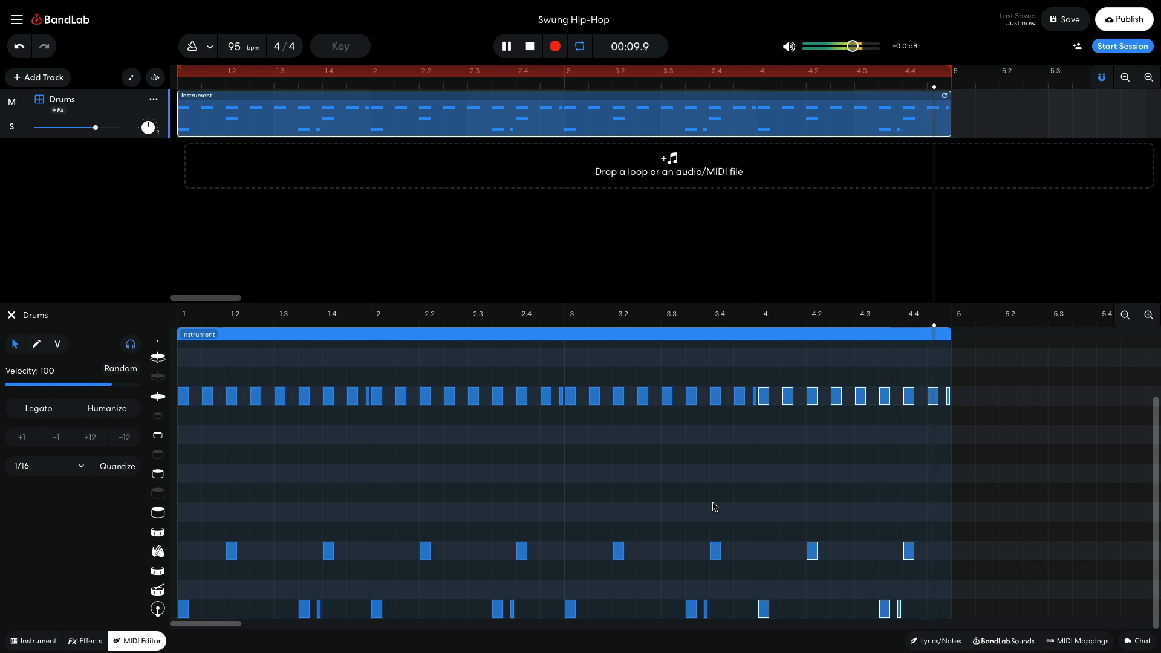
pyautogui.press('space')
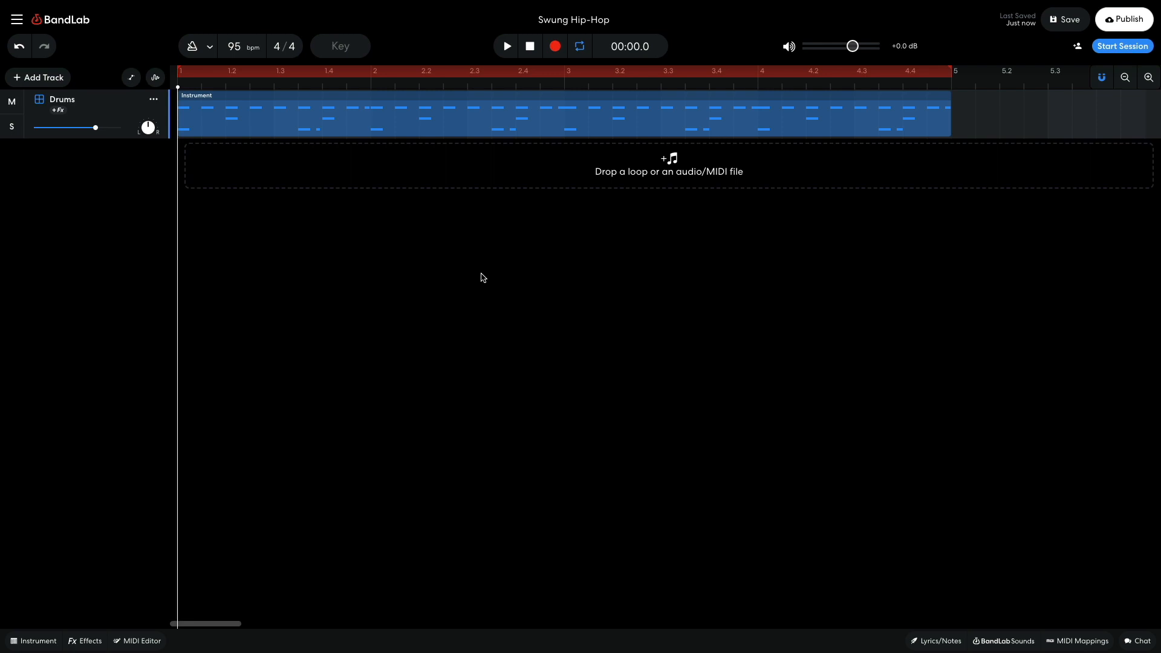
# Lower the volume of the Drums track.
pyautogui.moveTo(96, 128); pyautogui.dragTo(90, 128)
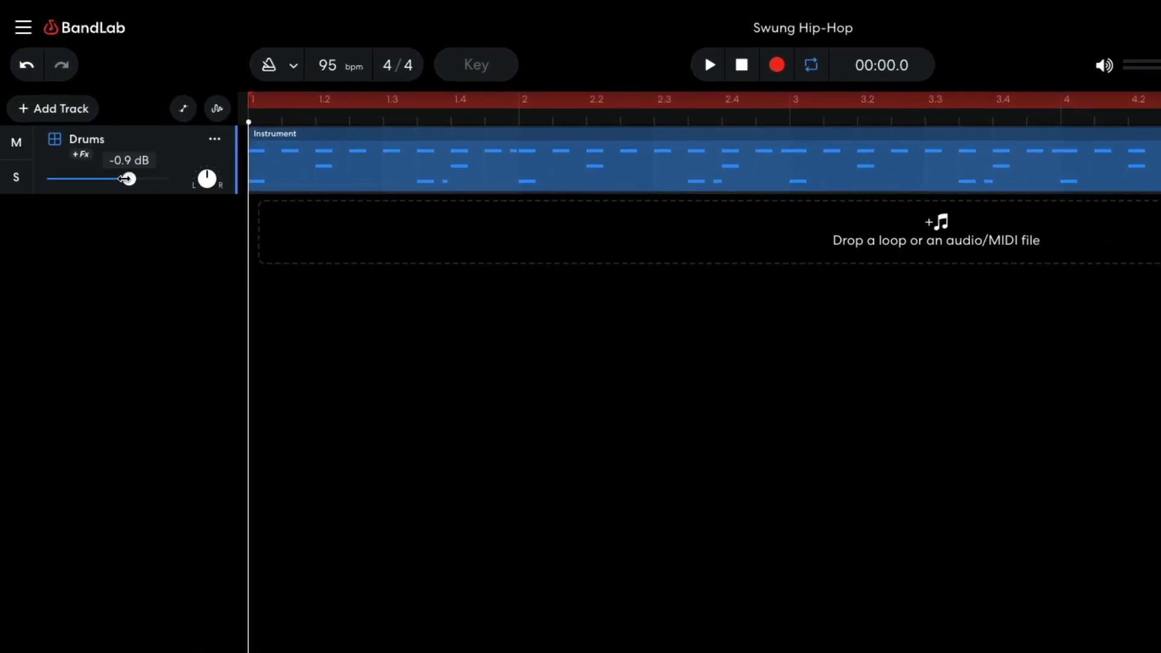
pyautogui.moveTo(126, 178); pyautogui.dragTo(117, 178)
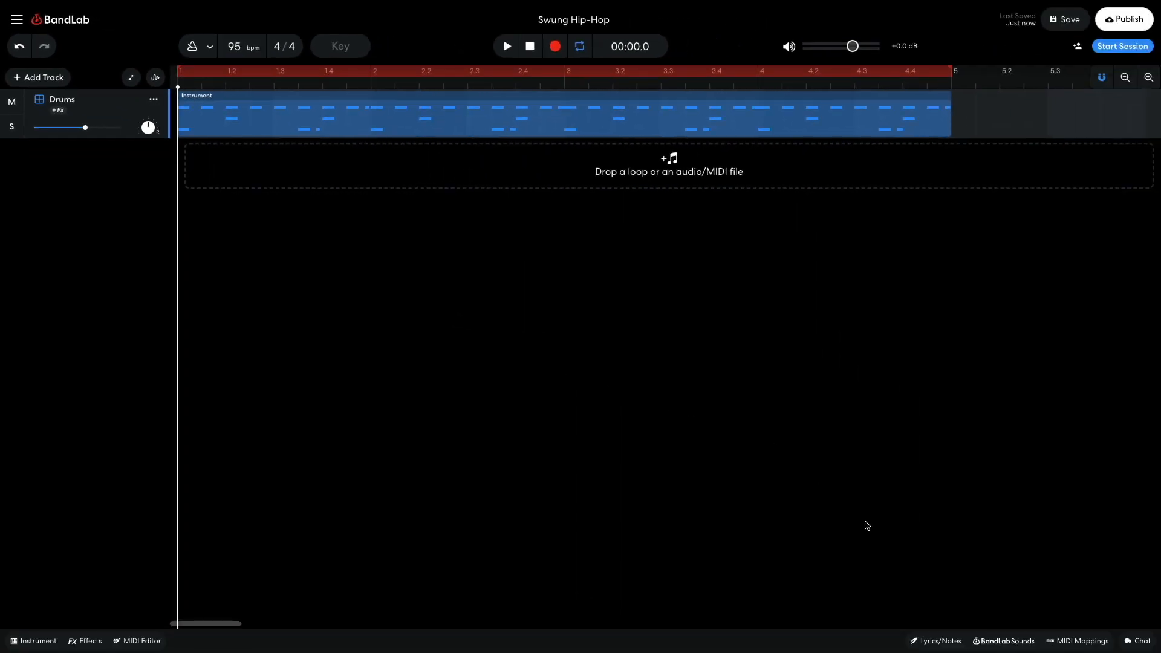
# Search the BandLab Sounds loop library for "boom bap".
pyautogui.click(1002, 641)
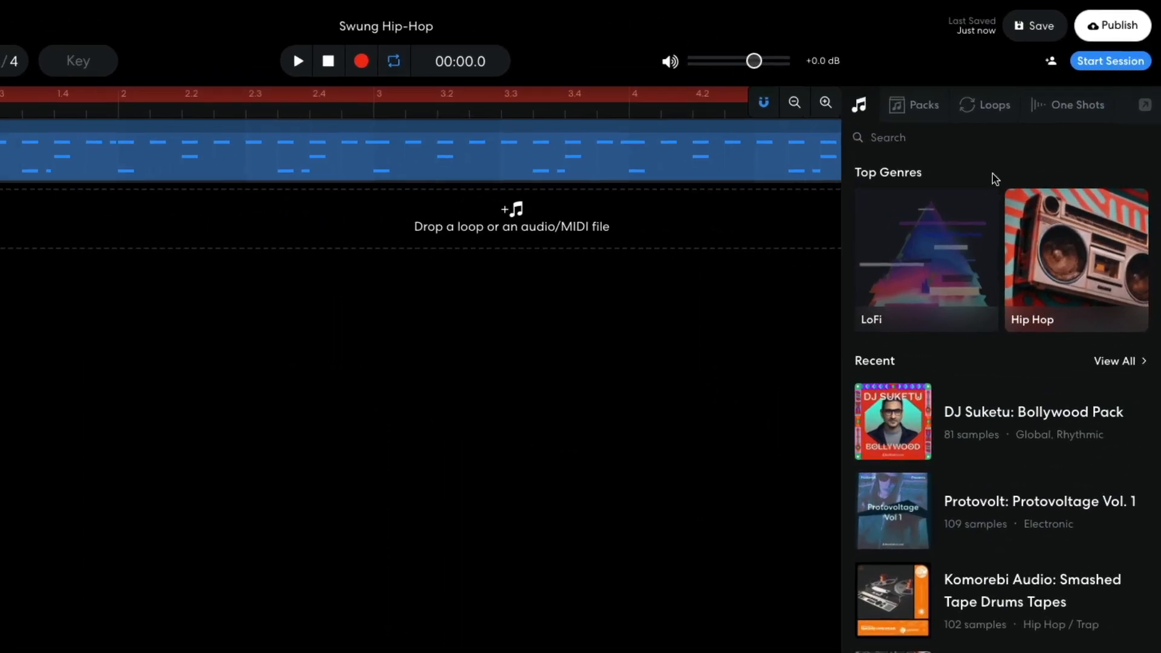
pyautogui.click(1028, 80)
pyautogui.click(944, 142)
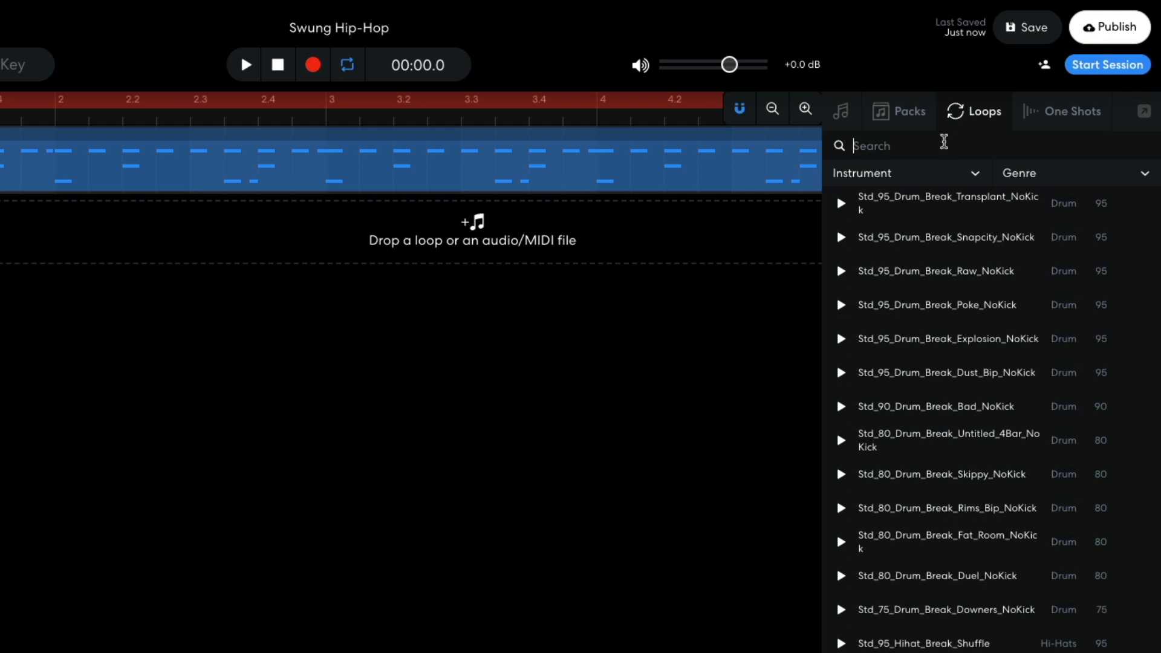
pyautogui.write('bo')
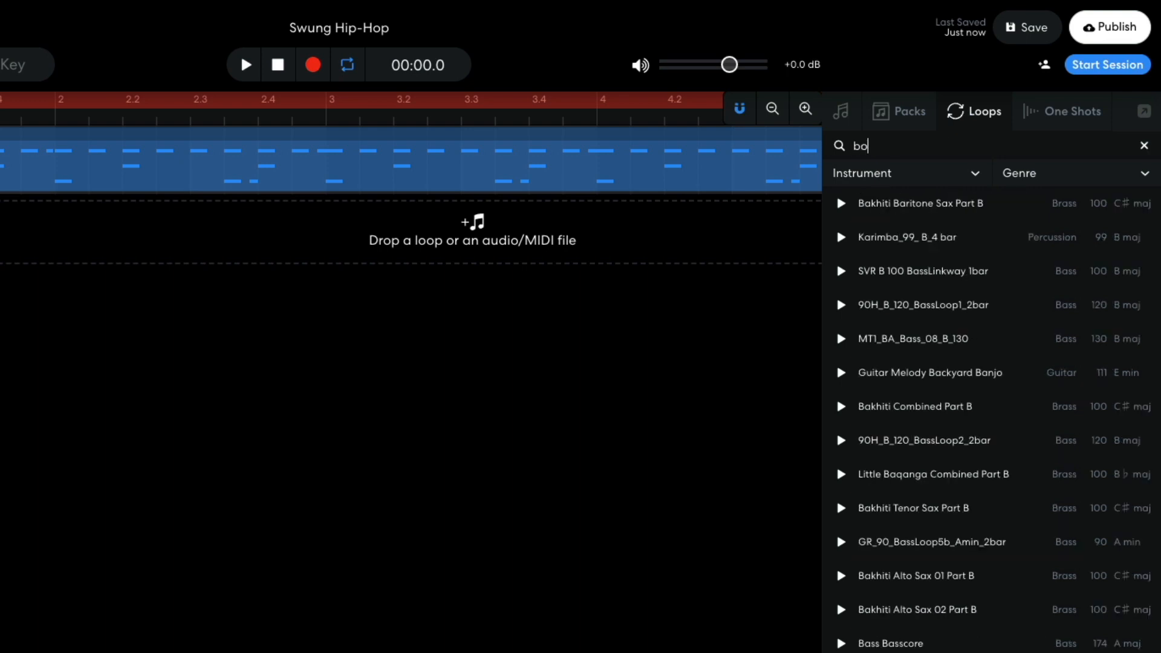
pyautogui.write('om')
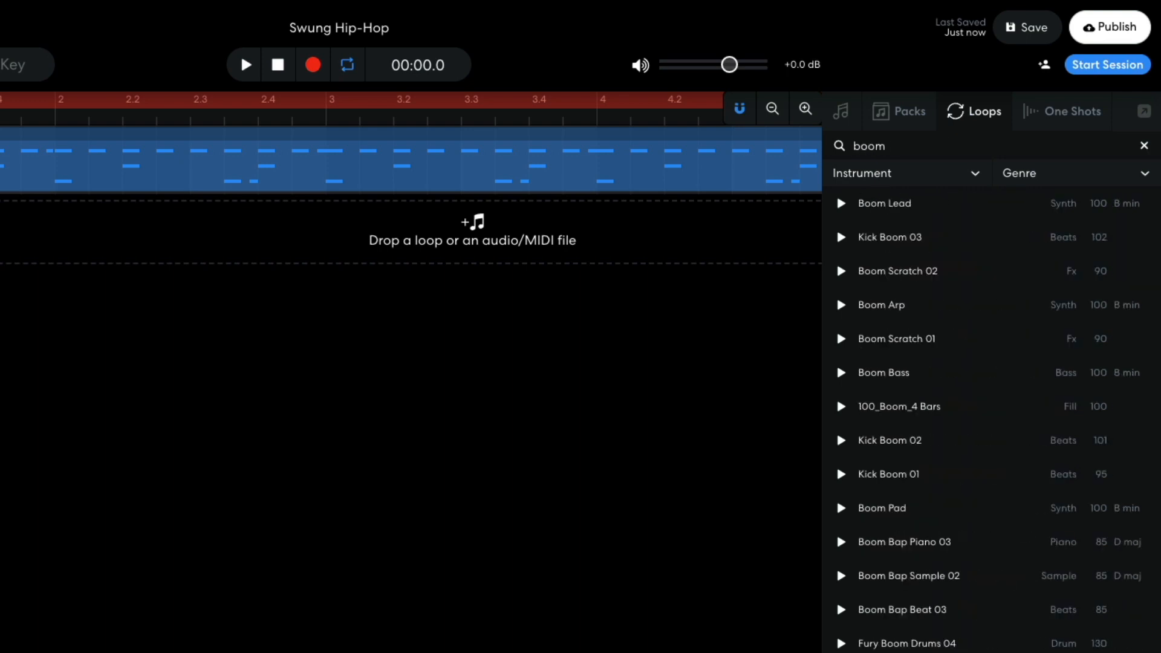
pyautogui.write(' bap')
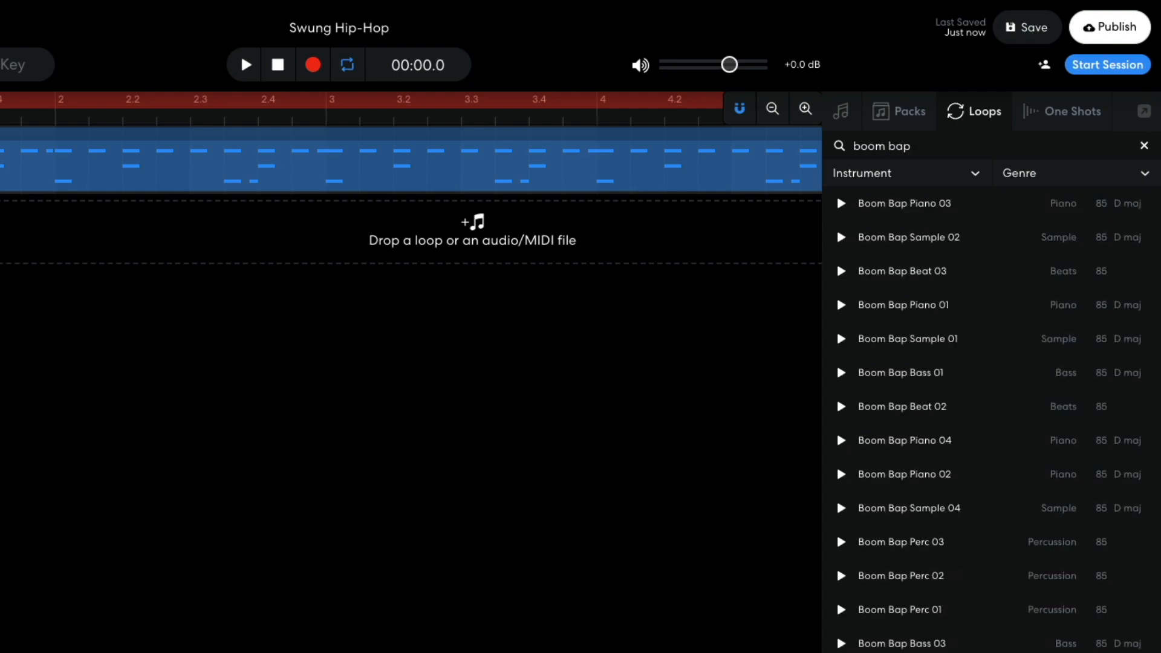
# Add the Boom Bap Sample 02 loop on a new track starting at bar 1, without setting the project key to D major.
pyautogui.moveTo(938, 236); pyautogui.dragTo(196, 268)
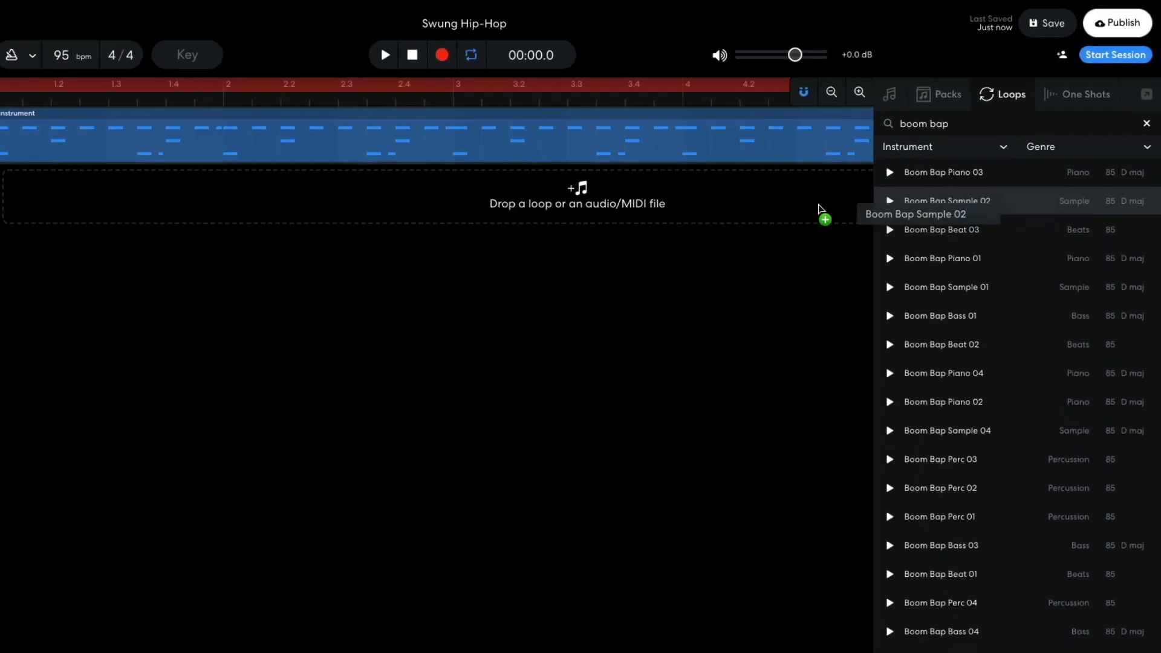
pyautogui.moveTo(472, 191); pyautogui.dragTo(248, 166)
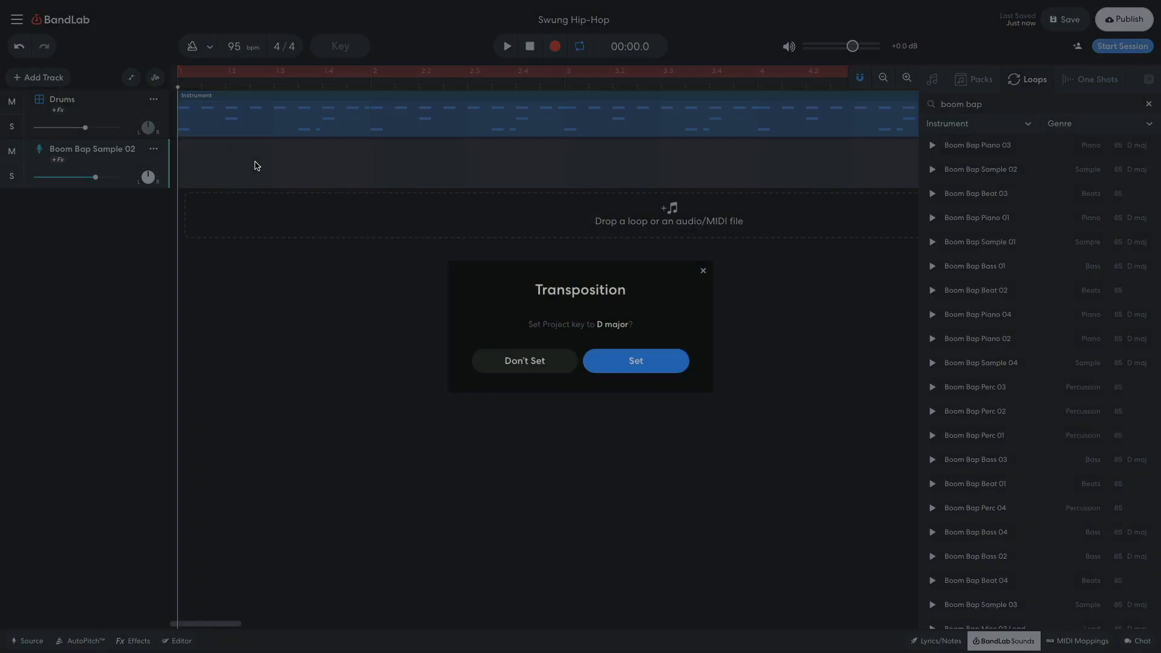
pyautogui.click(519, 366)
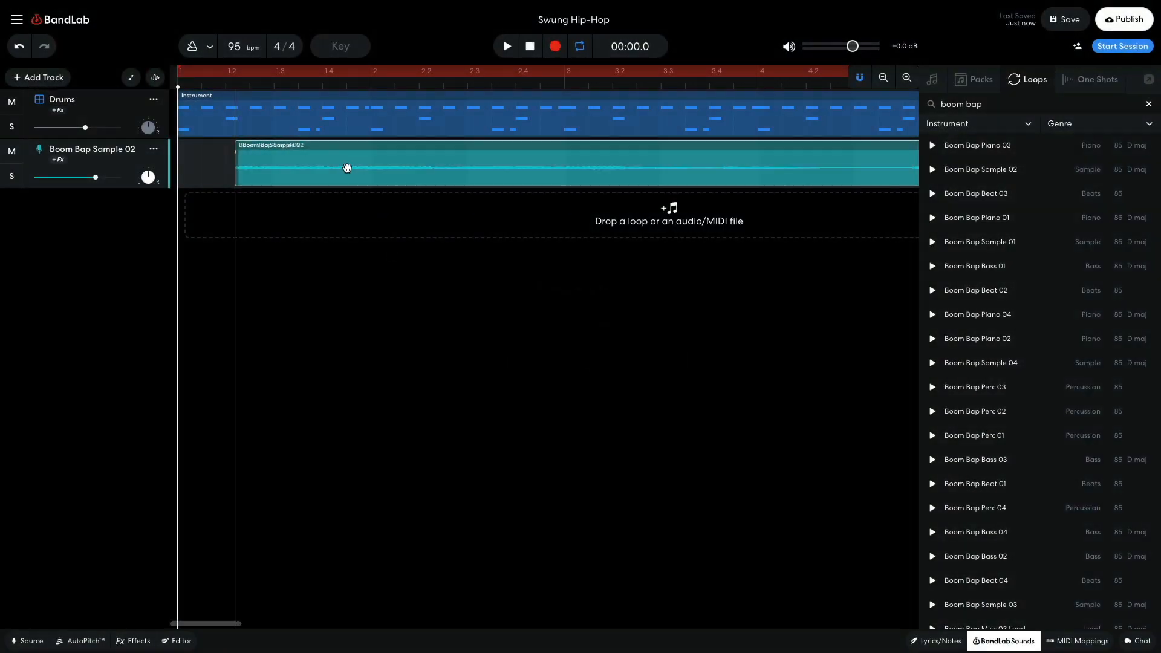
pyautogui.click(992, 643)
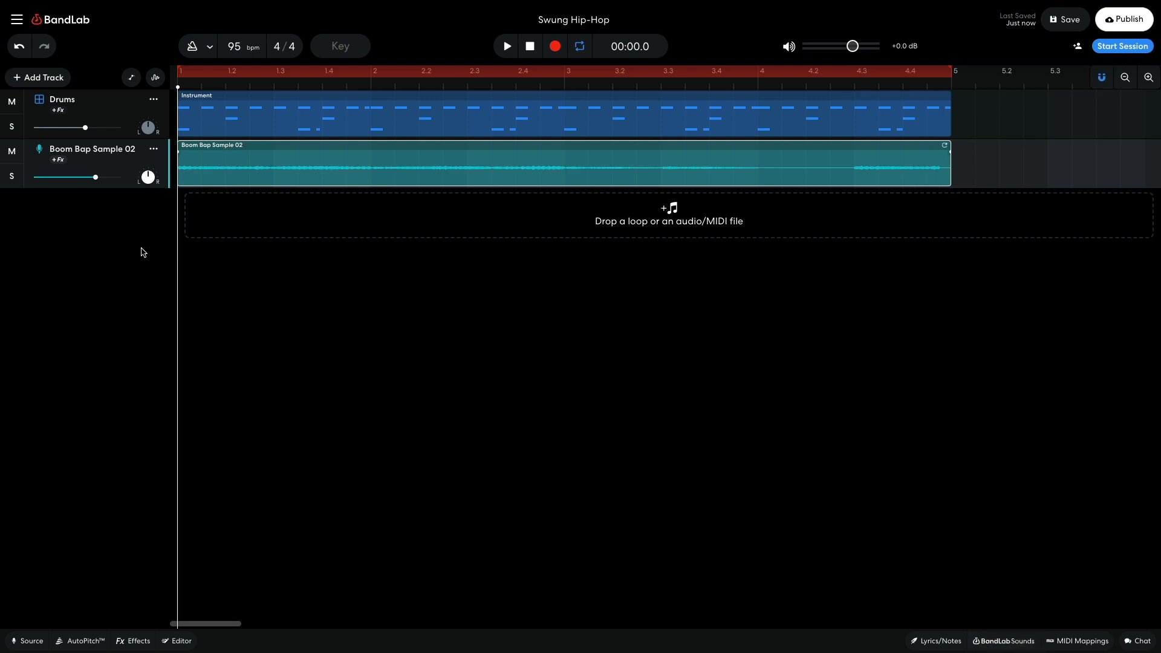
# Lower the volume of the Boom Bap Sample 02 track and play the loop with the drums.
pyautogui.moveTo(95, 177)
pyautogui.press('space')
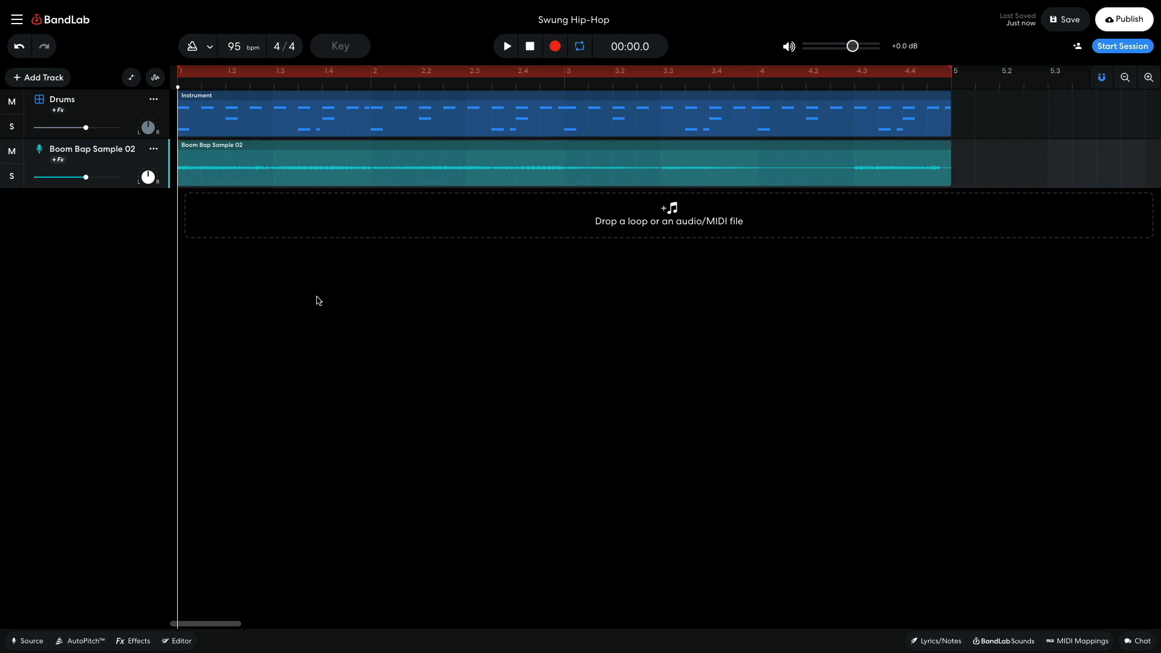
# Add a virtual instrument track using the Sine Bass from Synth Basses, and play back its bass line with the beat.
pyautogui.click(44, 80)
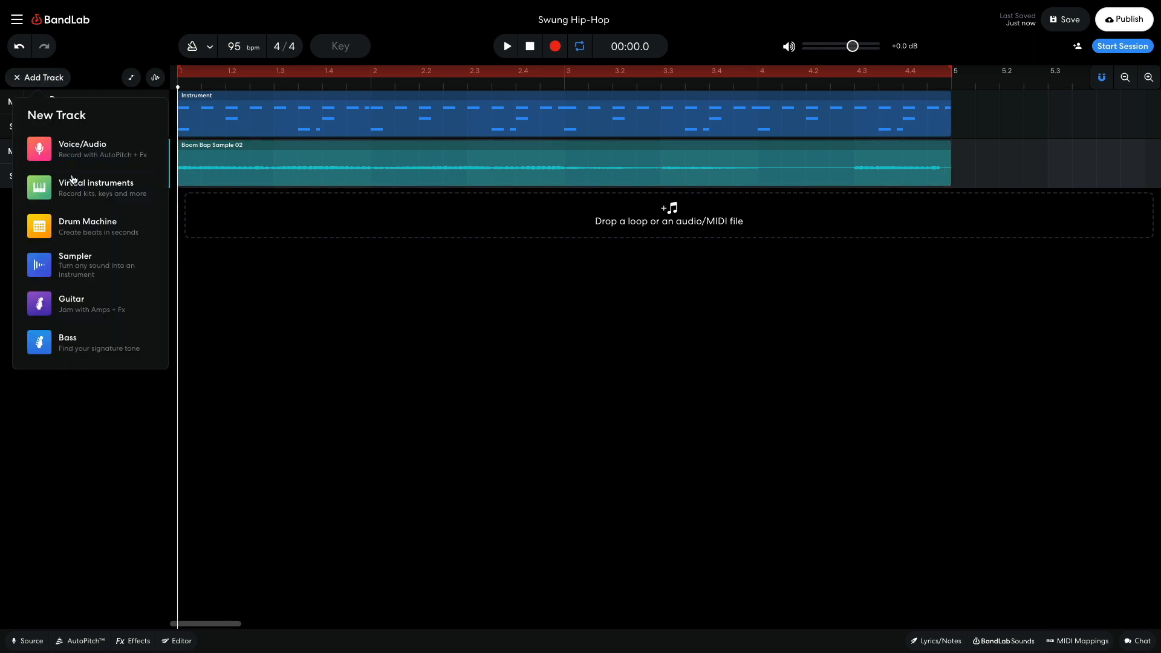
pyautogui.click(72, 181)
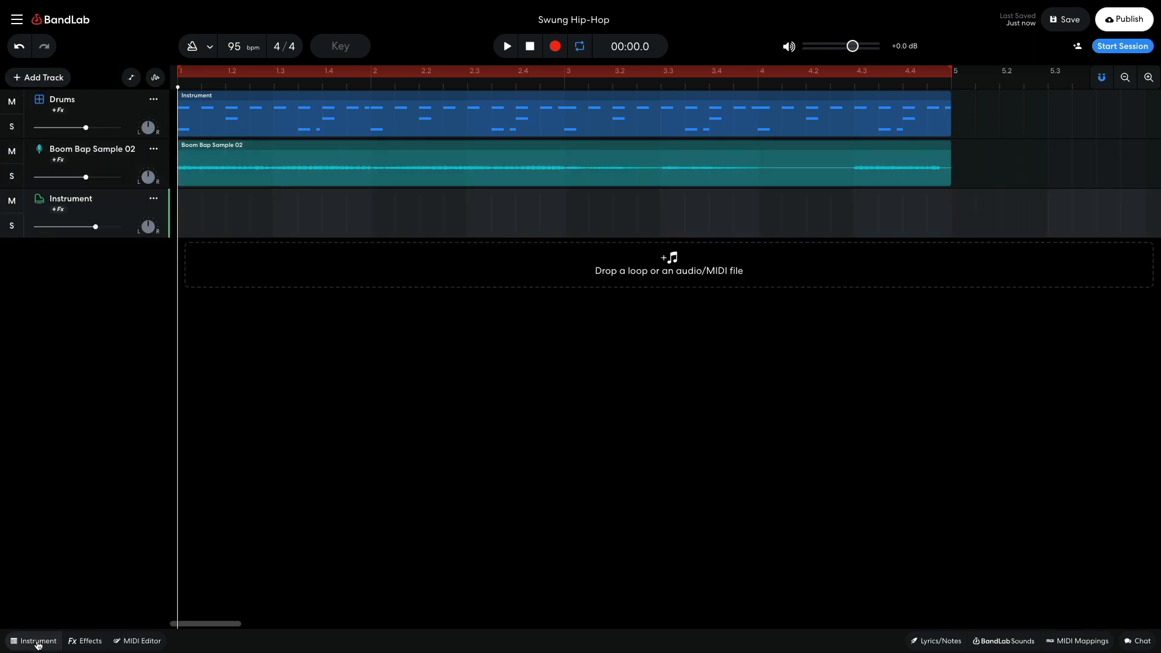
pyautogui.click(37, 642)
pyautogui.click(50, 496)
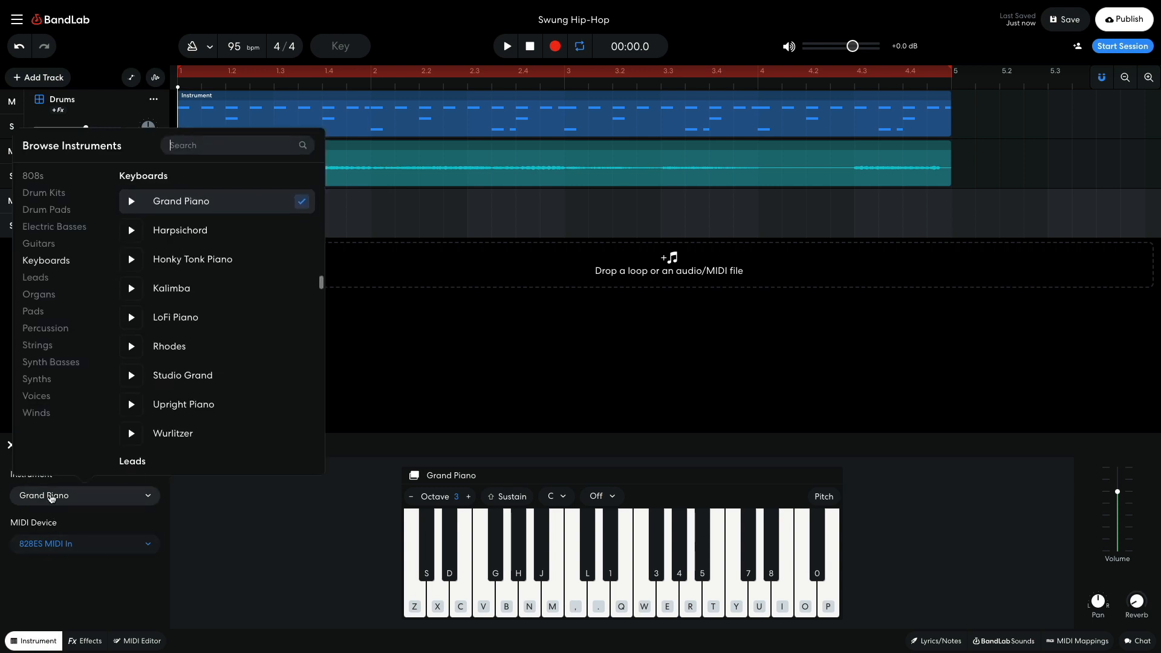
pyautogui.click(70, 366)
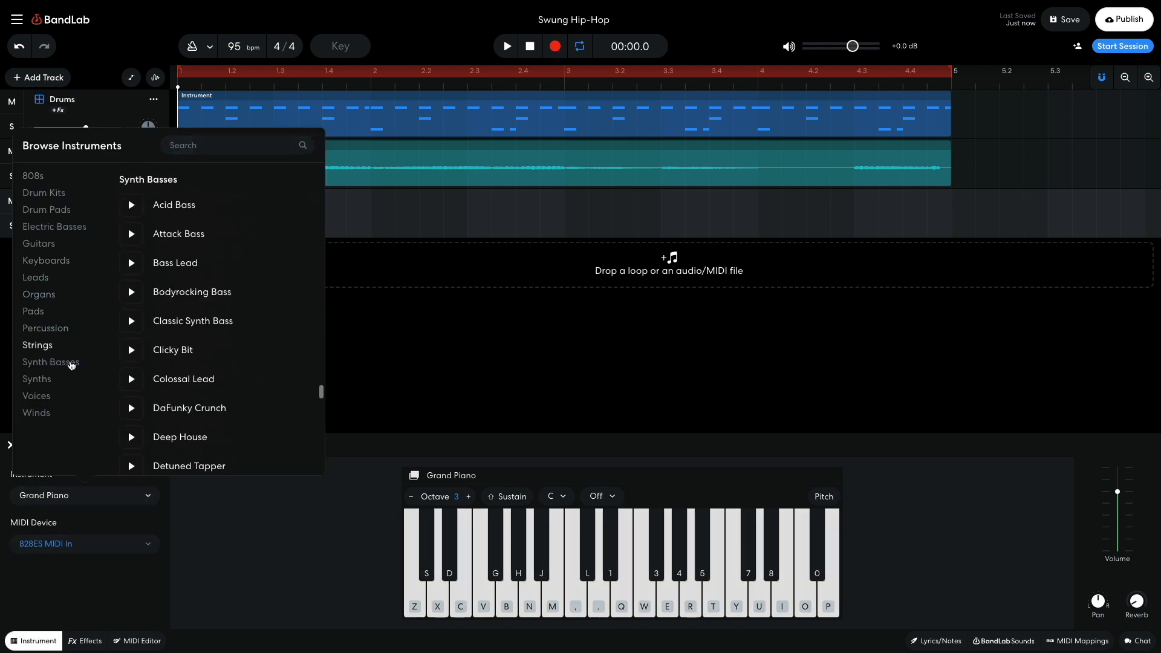
pyautogui.scroll(-10, 210, 353)
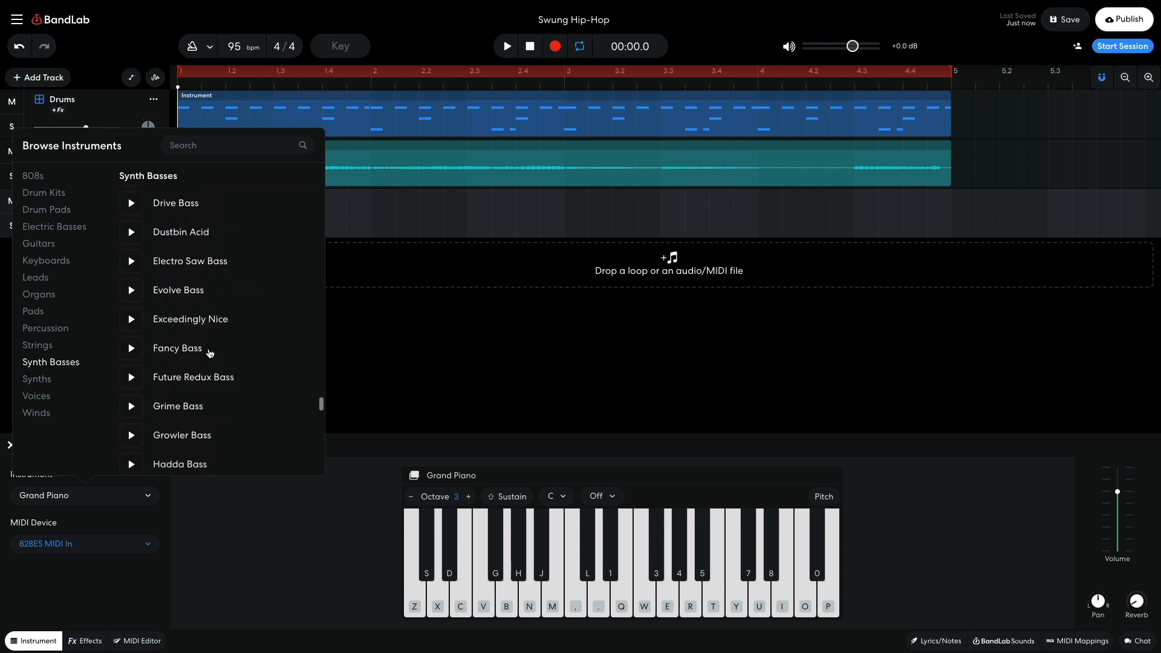
pyautogui.scroll(-5, 210, 353)
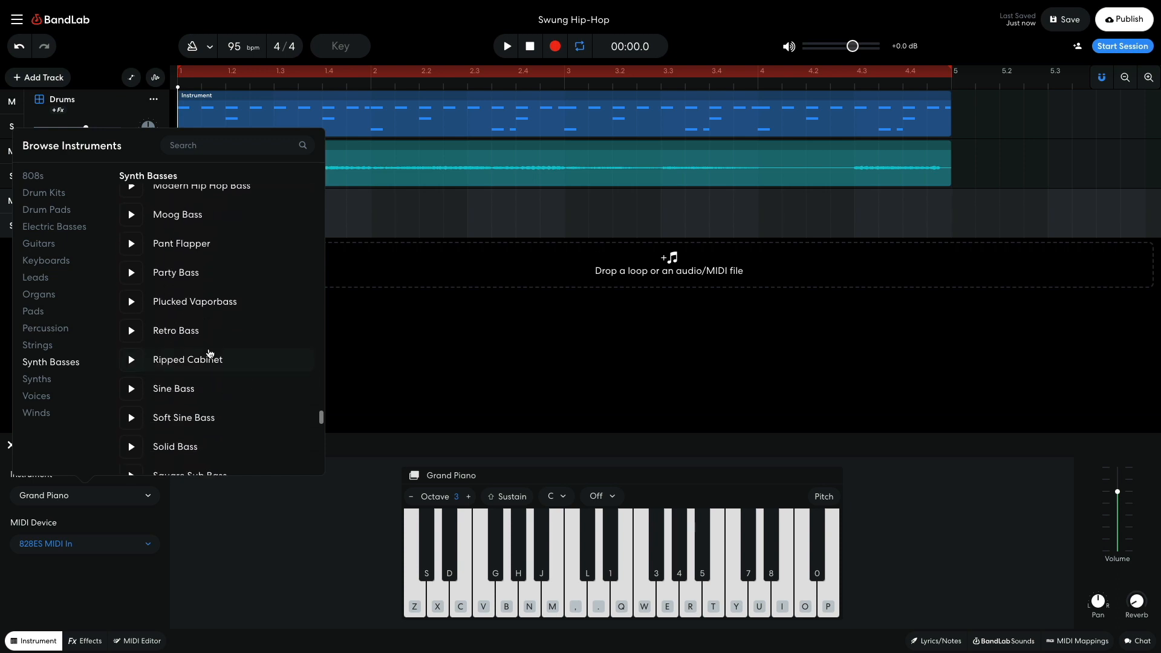
pyautogui.click(193, 393)
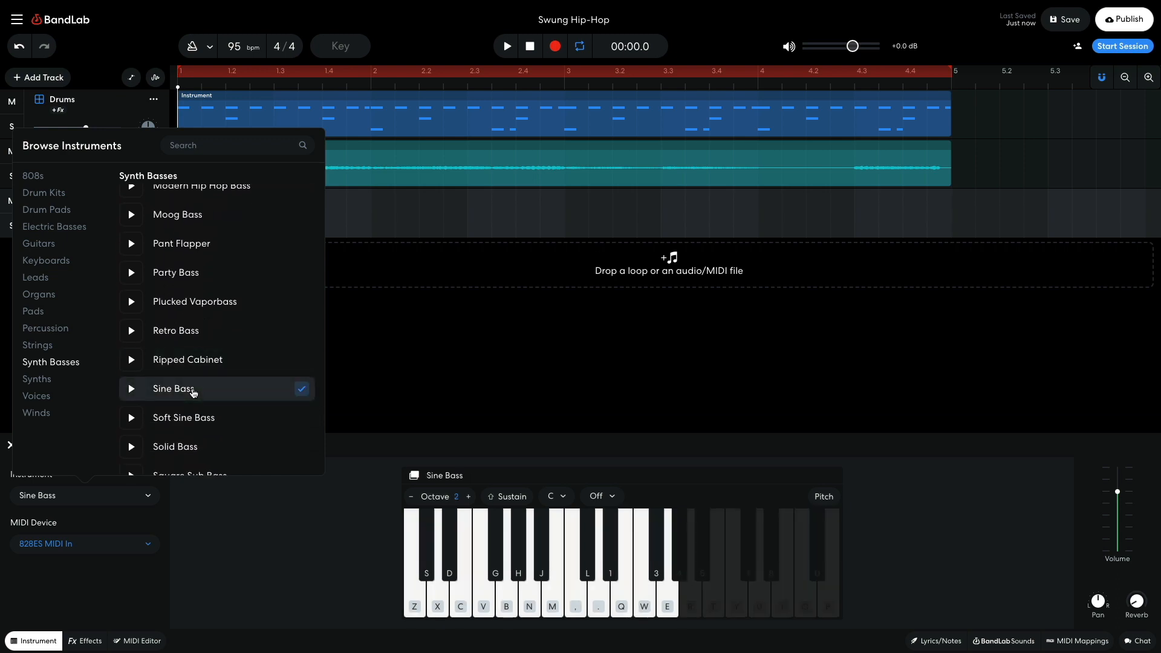
pyautogui.click(368, 370)
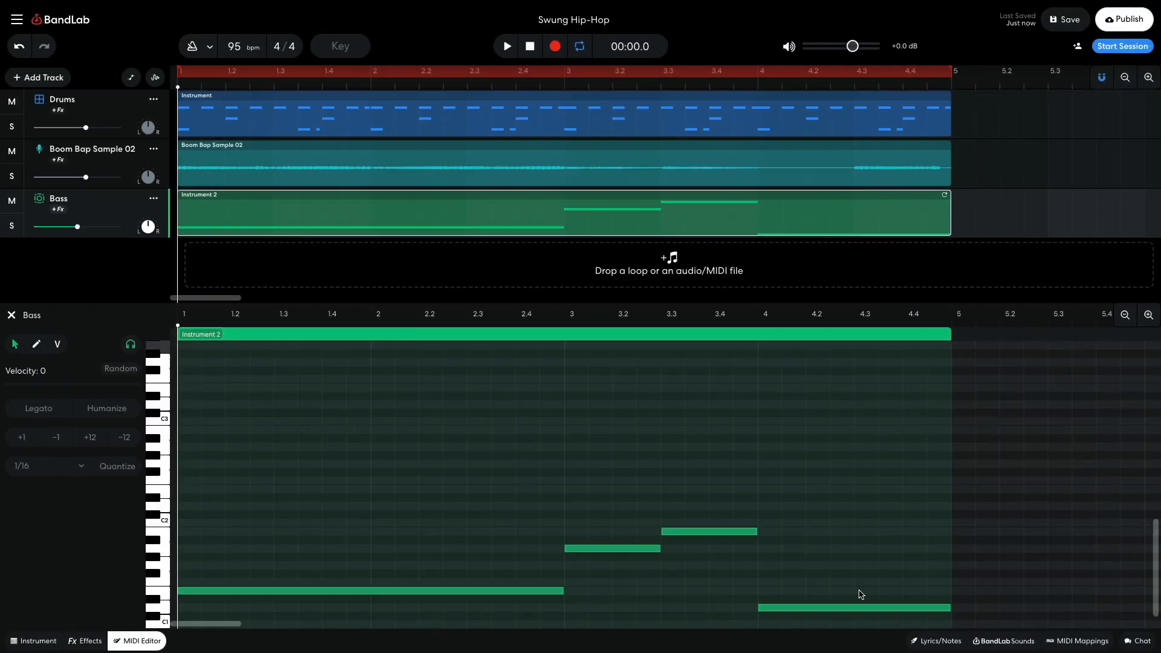
pyautogui.press('space')
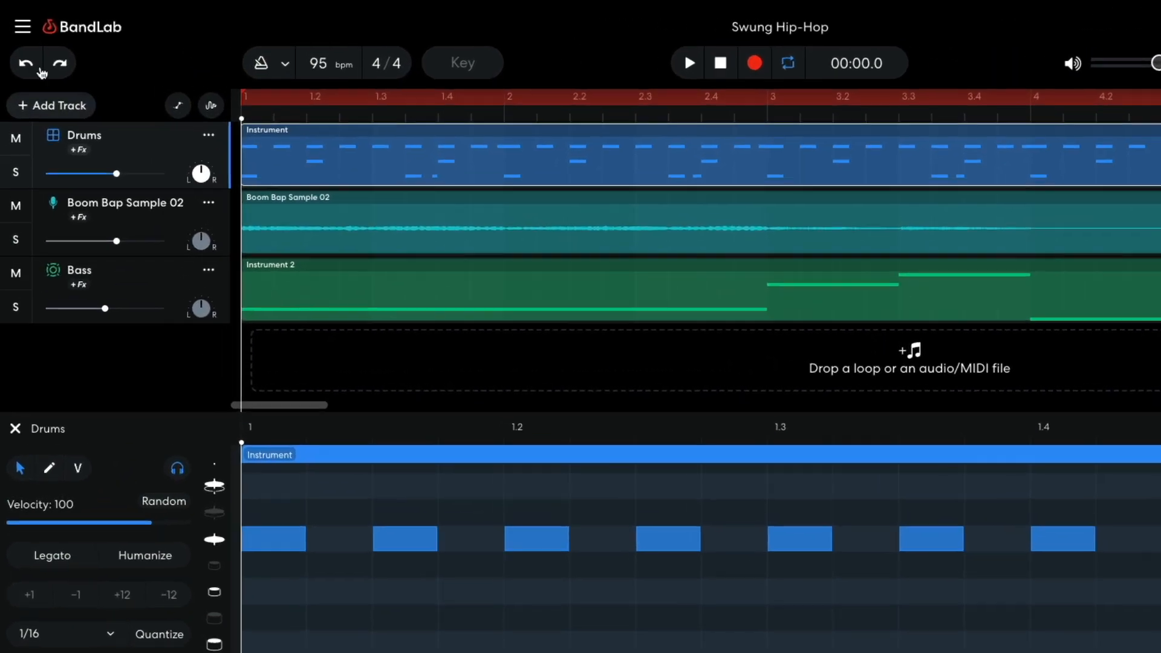
# Set the grid size to 1/32 for the drum pattern's short kick and hi-hat notes, and play back the swung drums.
pyautogui.click(17, 20)
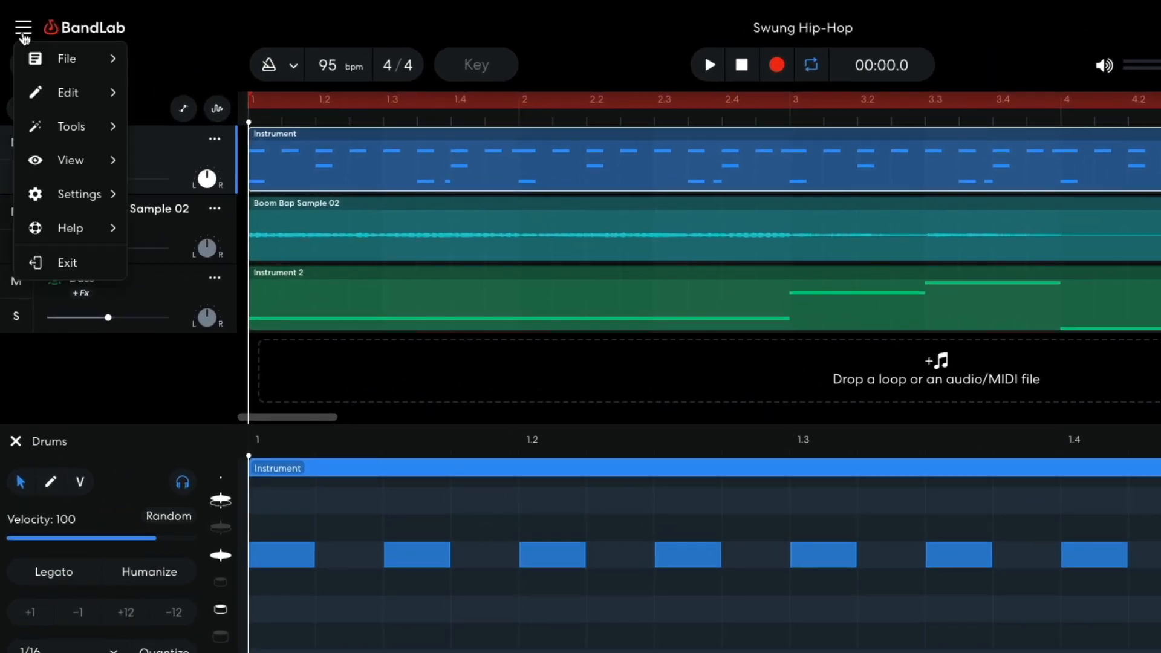
pyautogui.moveTo(70, 160)
pyautogui.moveTo(202, 169)
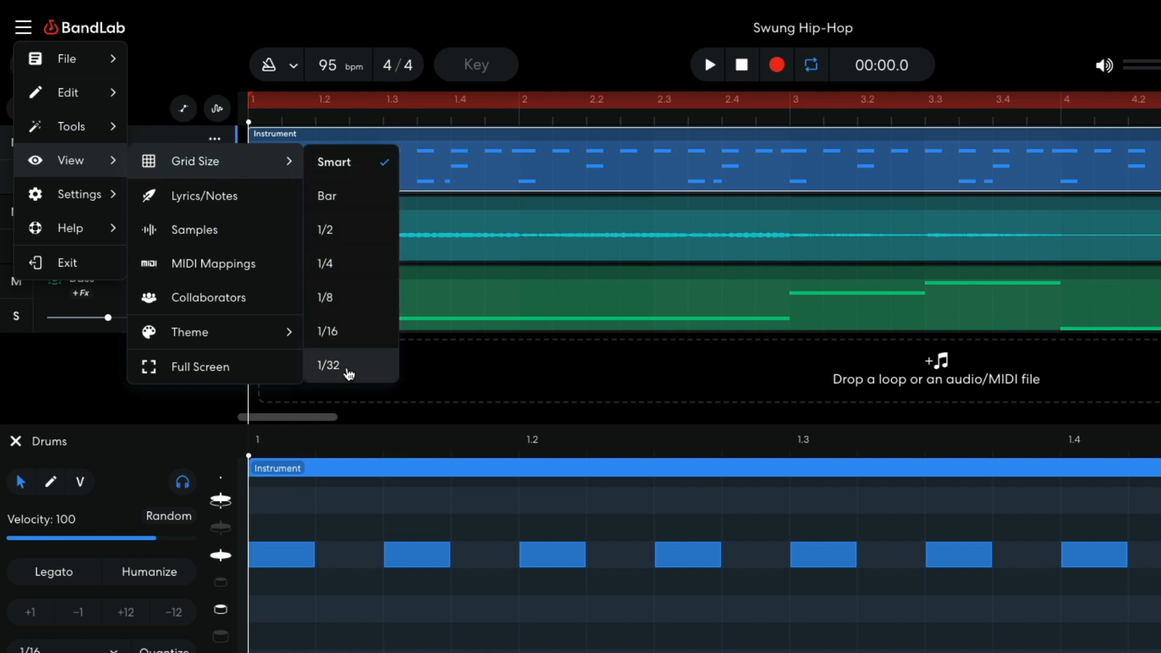
pyautogui.click(344, 366)
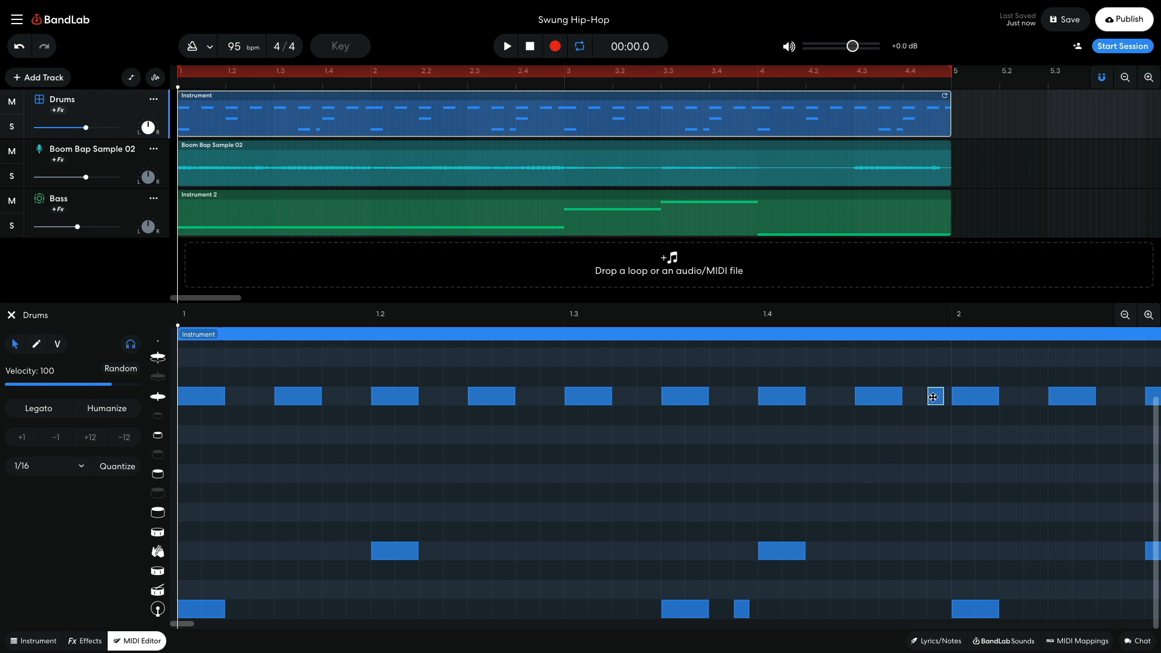
pyautogui.press('space')
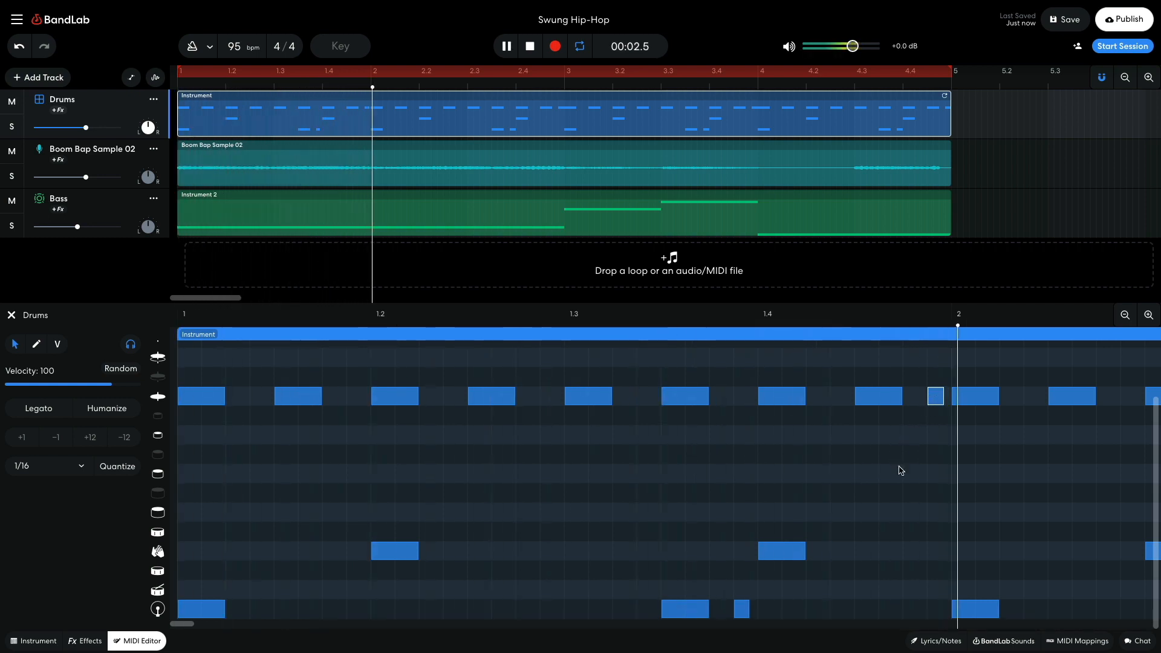
pyautogui.press('space')
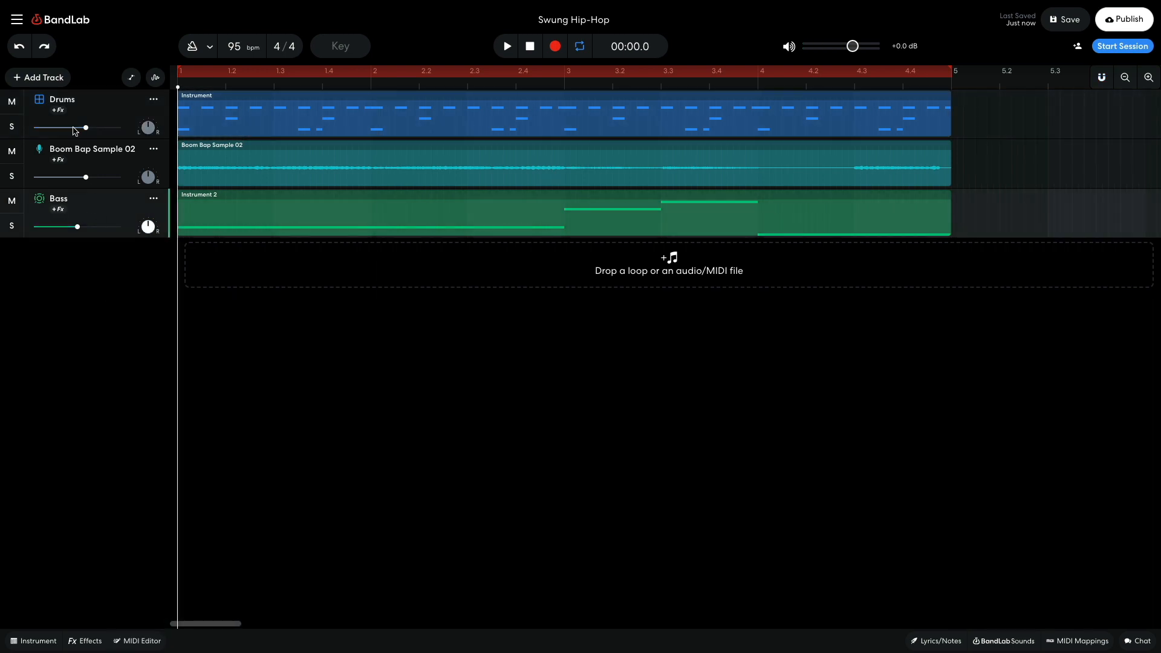
# Add a virtual instrument track for the piano and play back its evenly spaced melody with the beat.
pyautogui.click(49, 82)
pyautogui.click(75, 184)
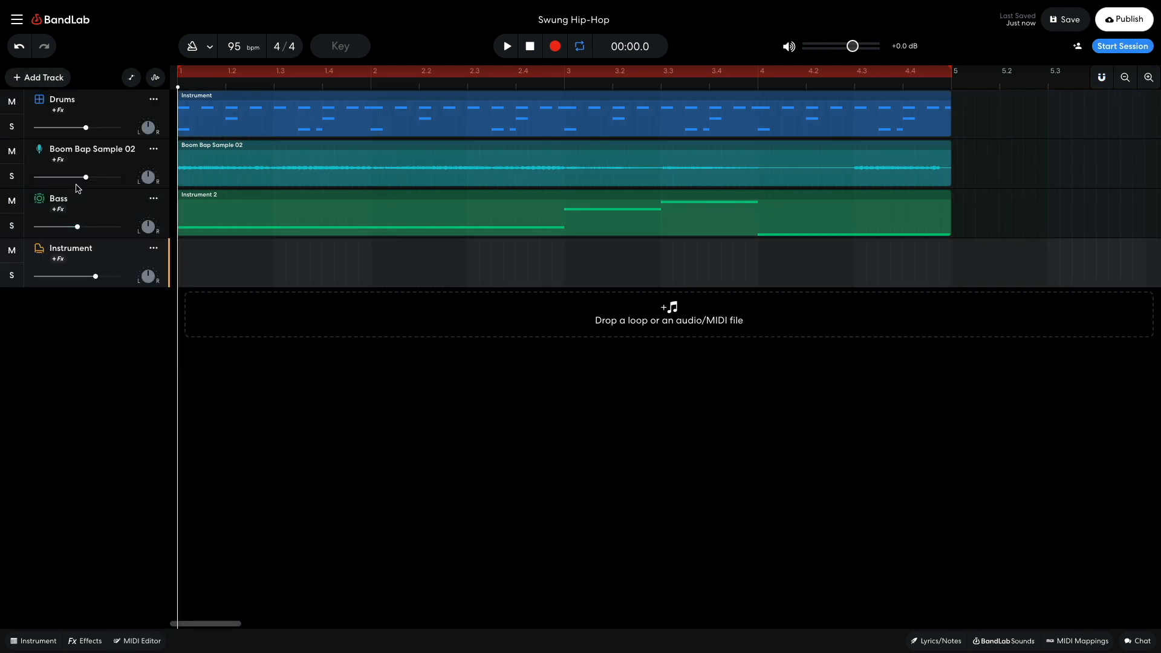
pyautogui.click(48, 642)
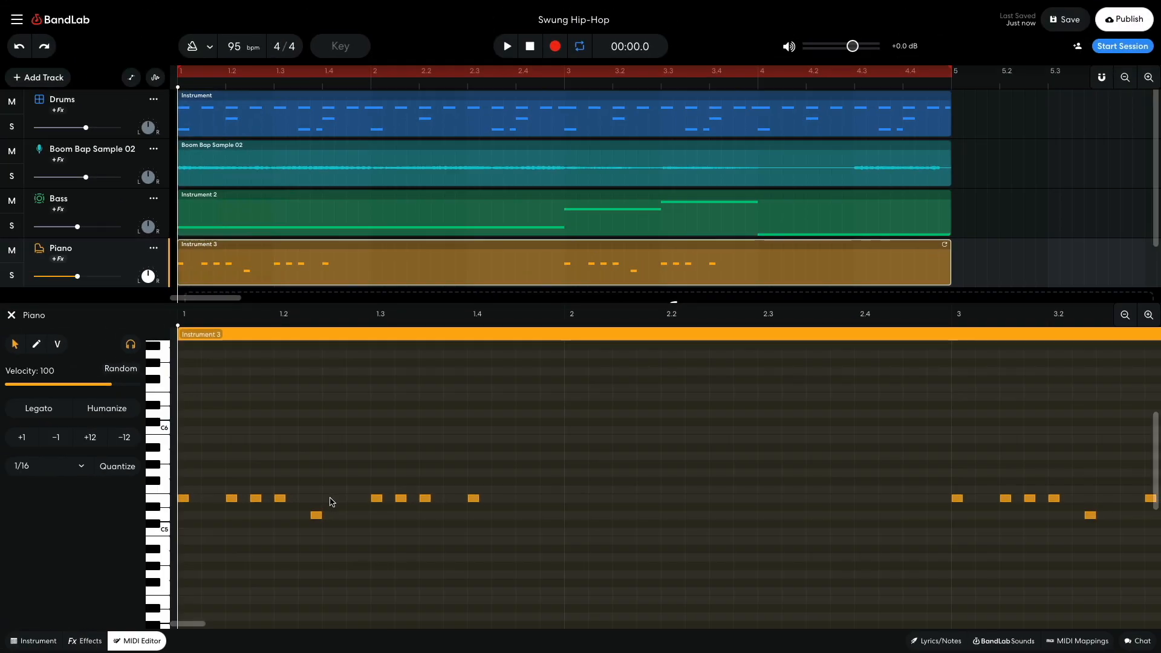
pyautogui.press('space')
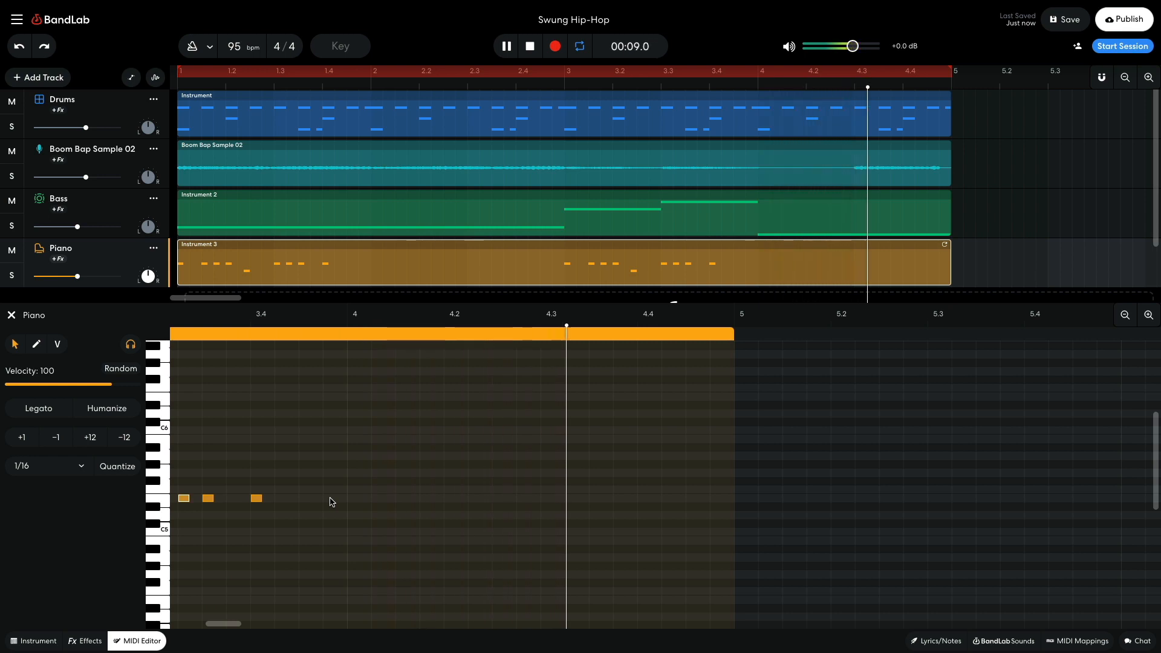
pyautogui.press('space')
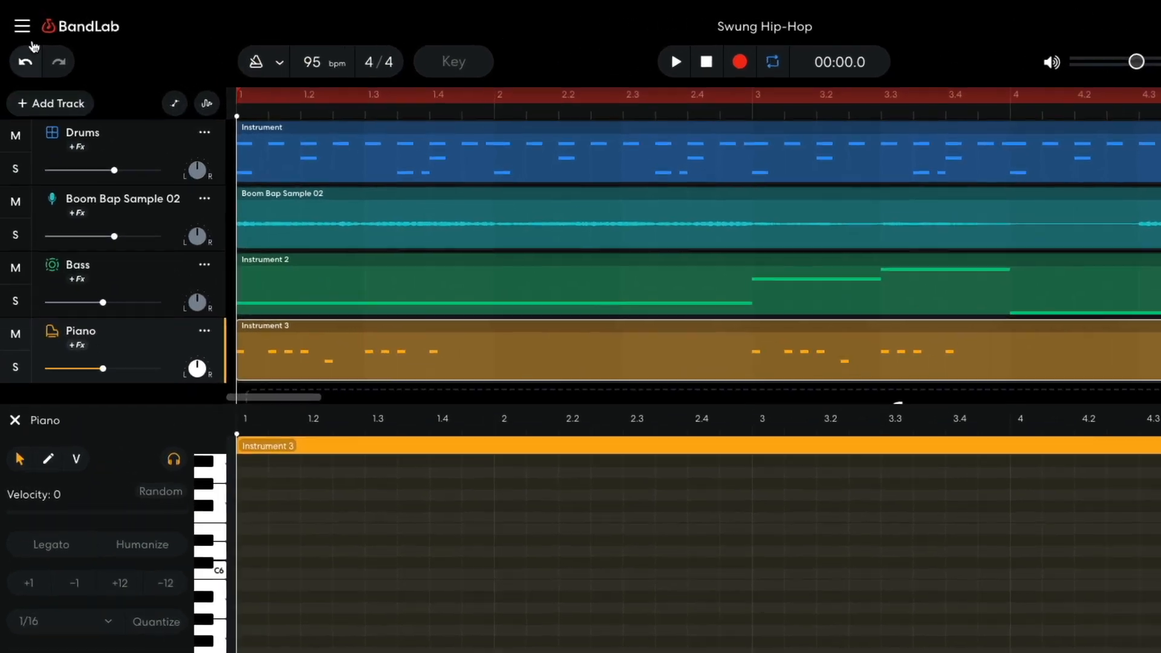
# Set the grid size to 1/32 for the piano melody and play back its shortened, swung notes with the beat.
pyautogui.click(16, 19)
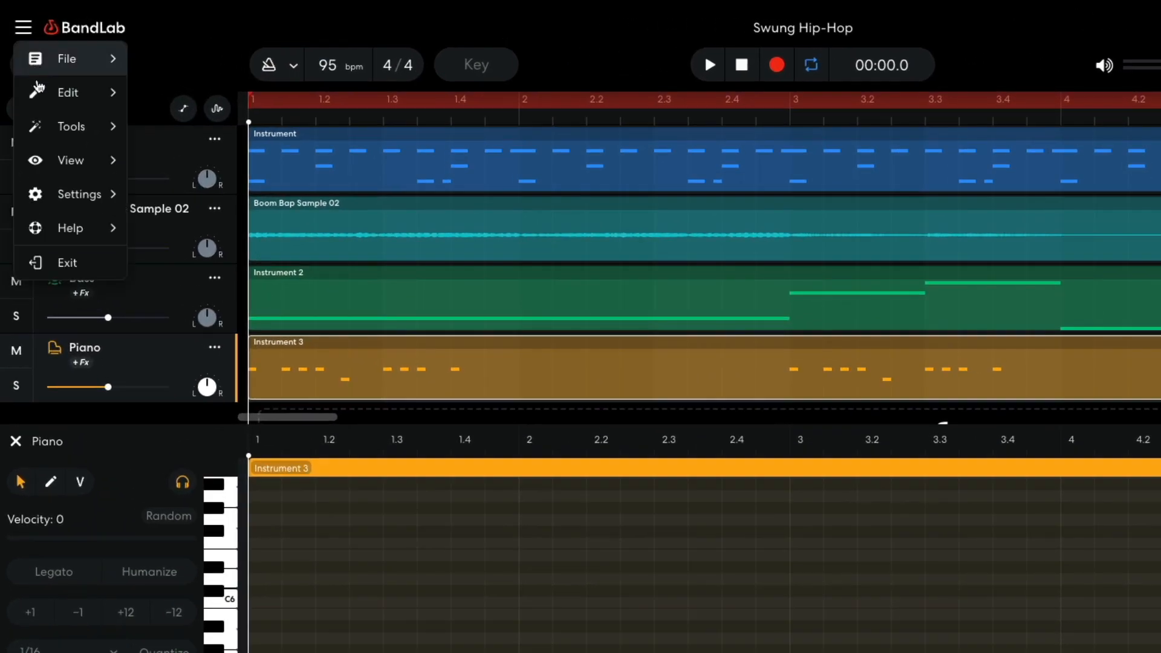
pyautogui.moveTo(42, 92)
pyautogui.moveTo(62, 158)
pyautogui.moveTo(150, 161)
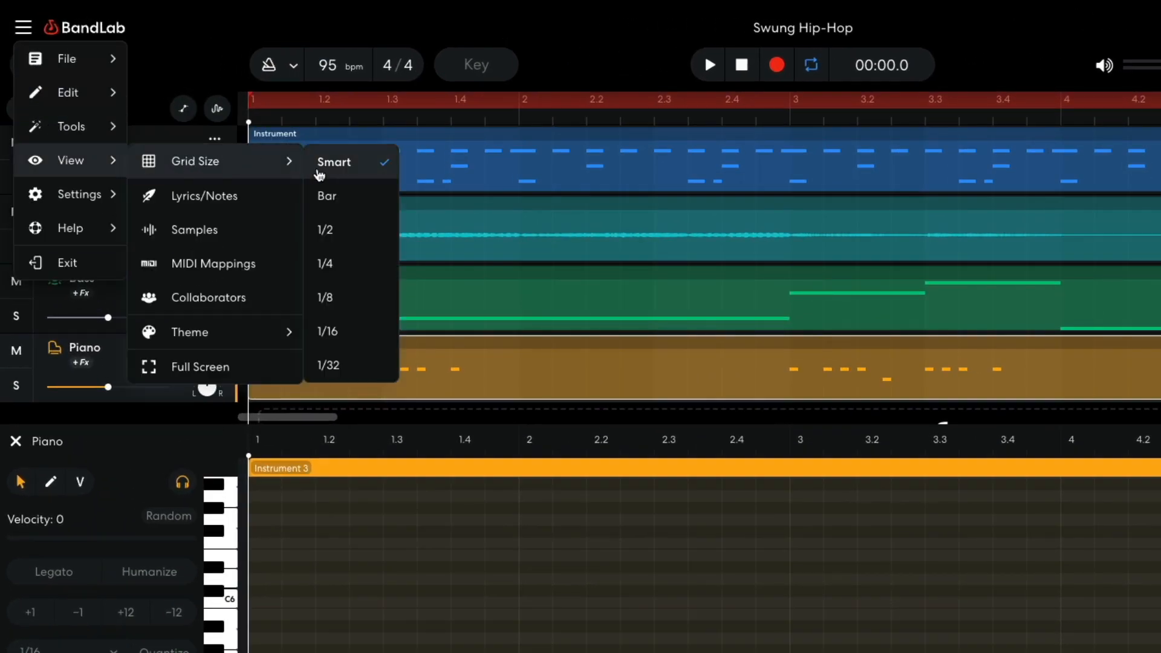
pyautogui.click(324, 364)
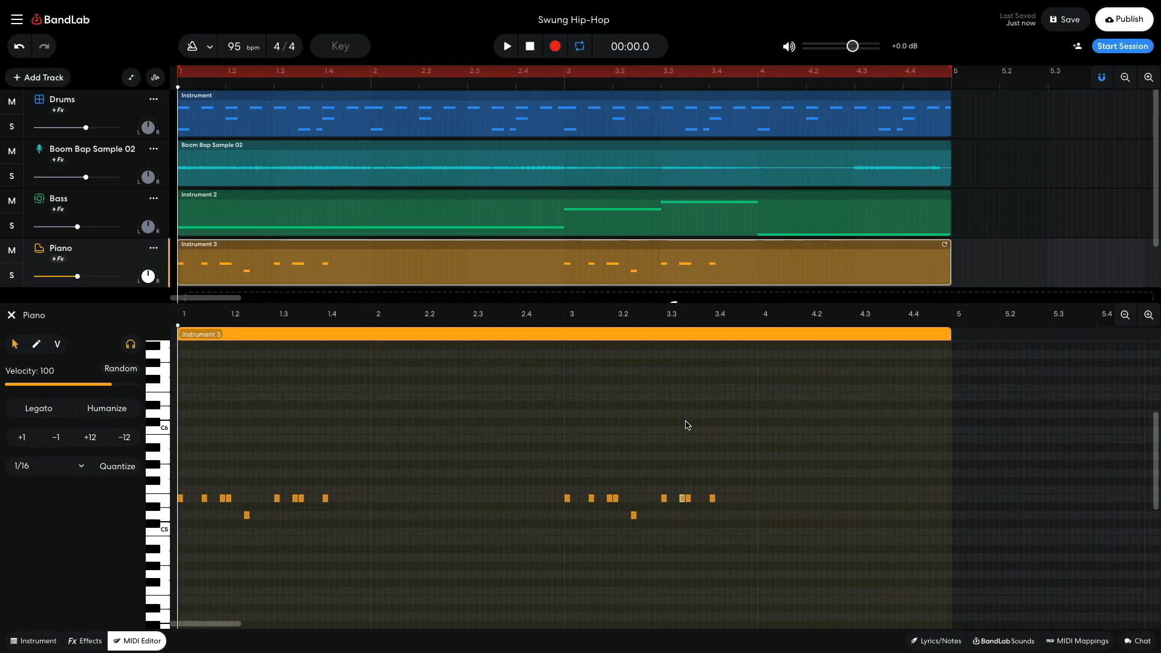
pyautogui.press('space')
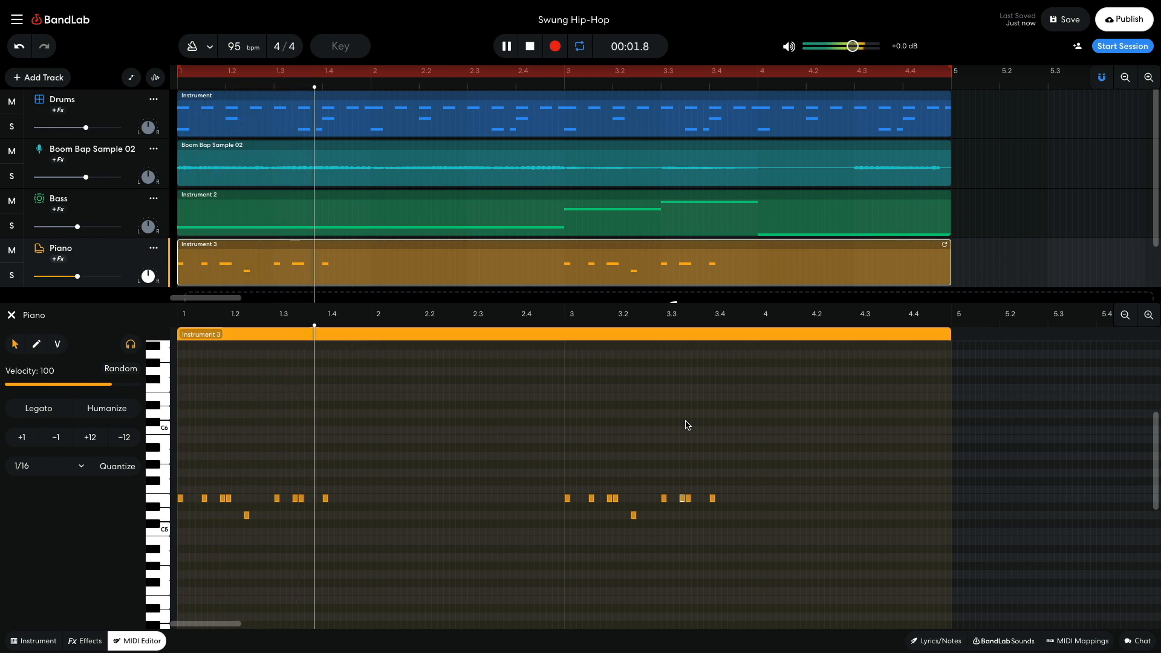